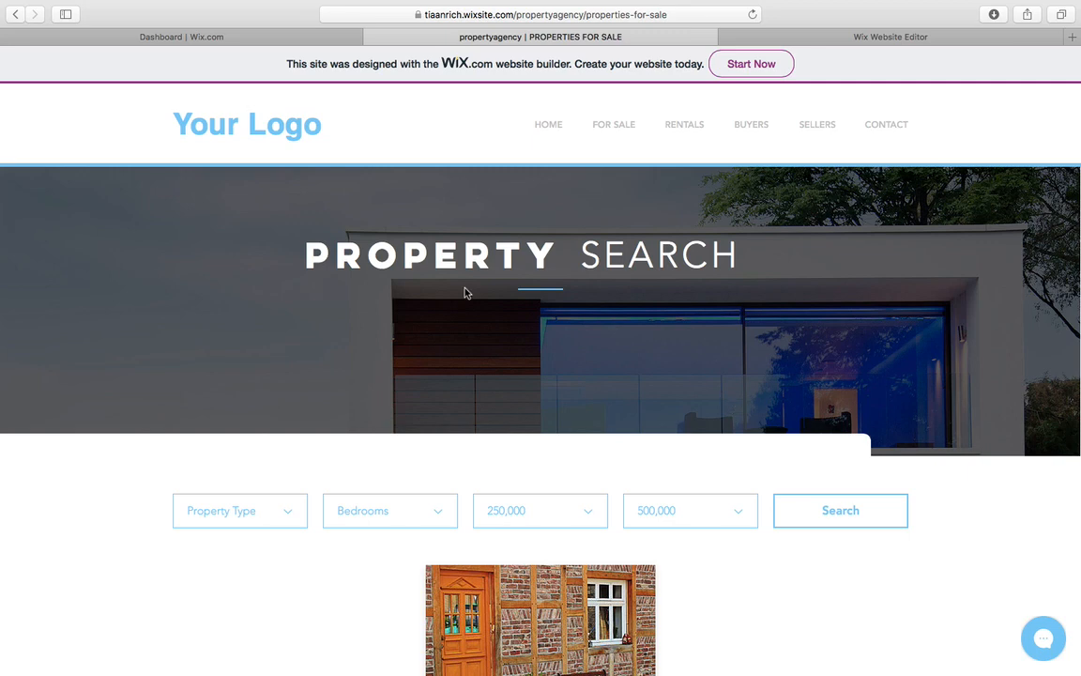
Step: Open the site's admin page and examine the Add a New Listing form's fields and image upload section
{"action": "scroll", "coordinate": [466, 292], "scroll_direction": "down", "scroll_amount": 10}
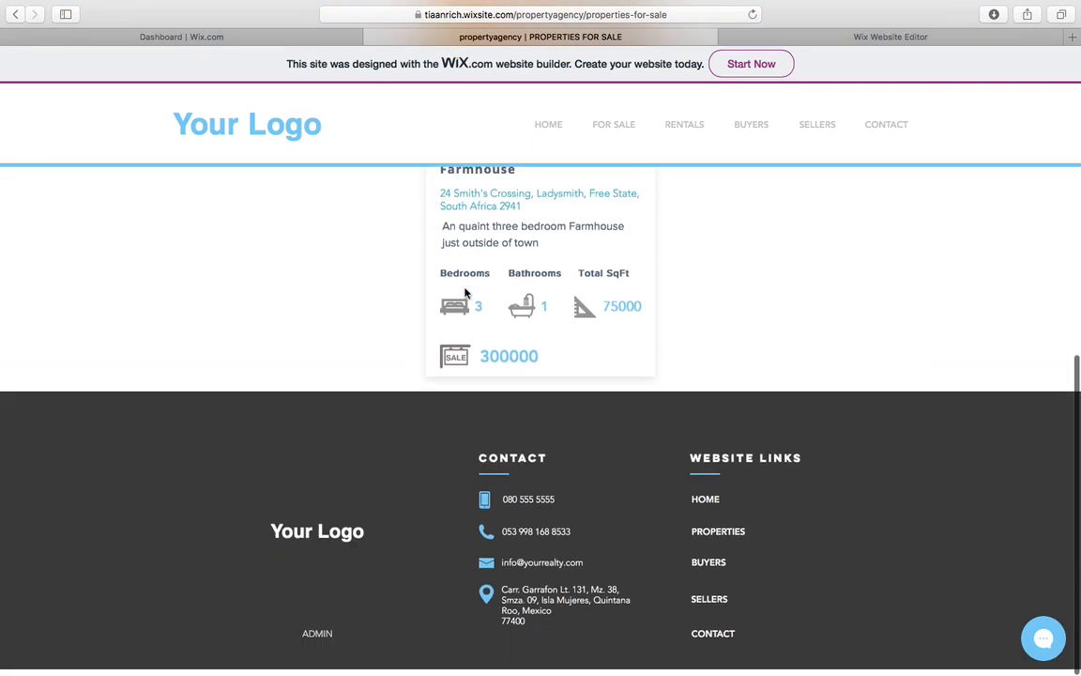
{"action": "left_click", "coordinate": [319, 641]}
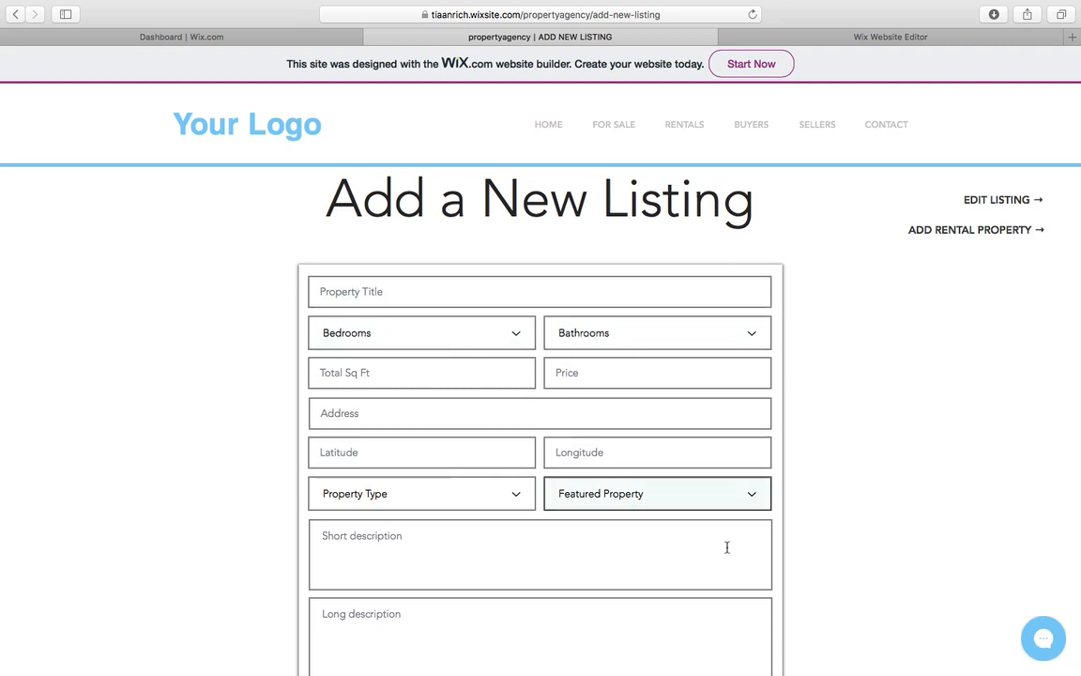
{"action": "scroll", "coordinate": [840, 309], "scroll_direction": "down", "scroll_amount": 2}
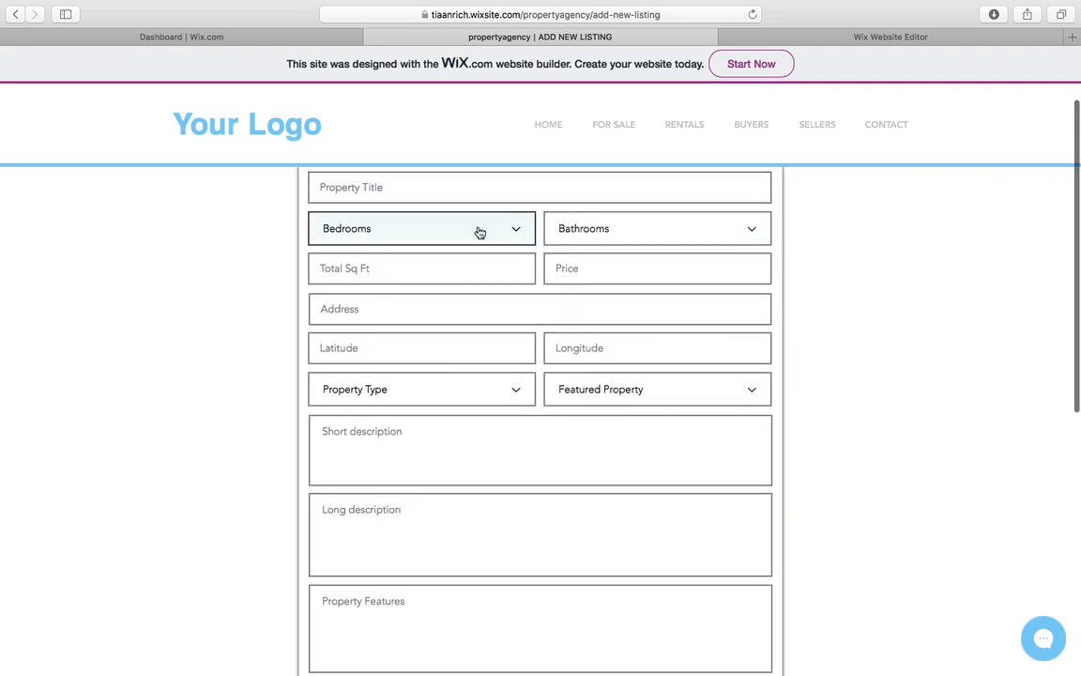
{"action": "left_click", "coordinate": [478, 230]}
{"action": "left_click", "coordinate": [620, 231]}
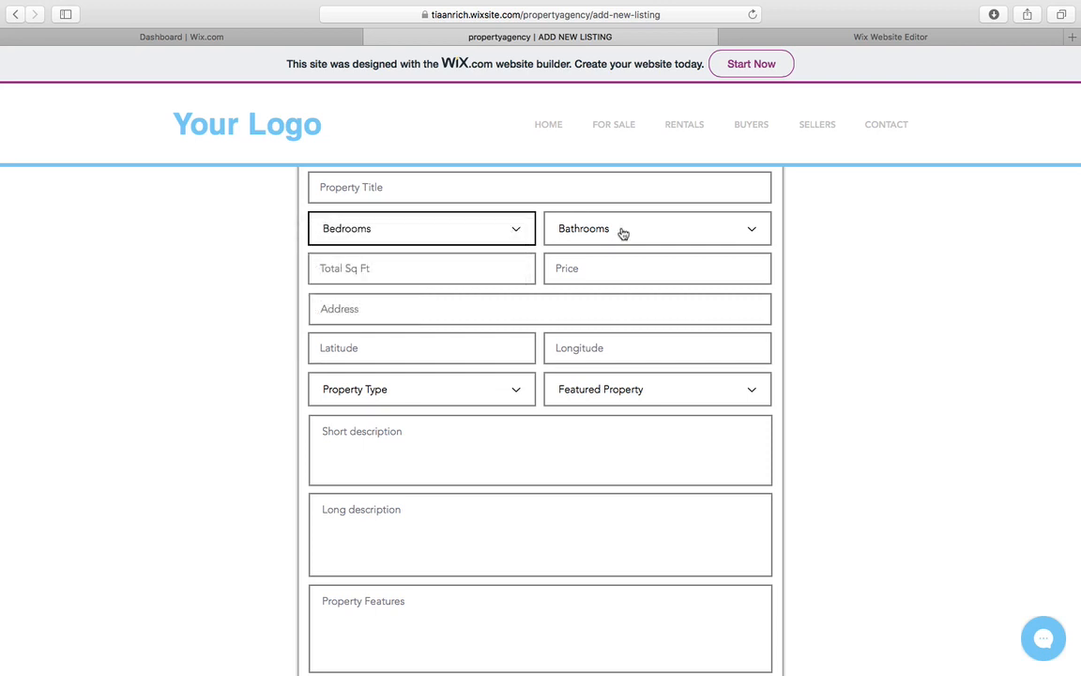
{"action": "left_click", "coordinate": [621, 232]}
{"action": "left_click", "coordinate": [780, 233]}
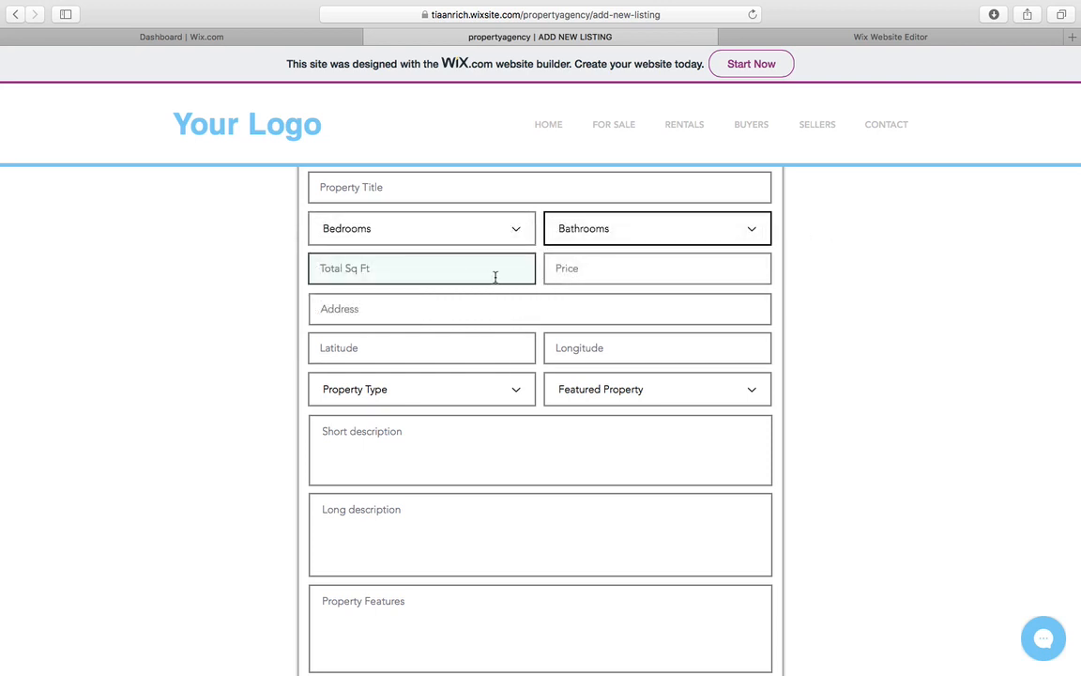
{"action": "scroll", "coordinate": [240, 398], "scroll_direction": "down", "scroll_amount": 3}
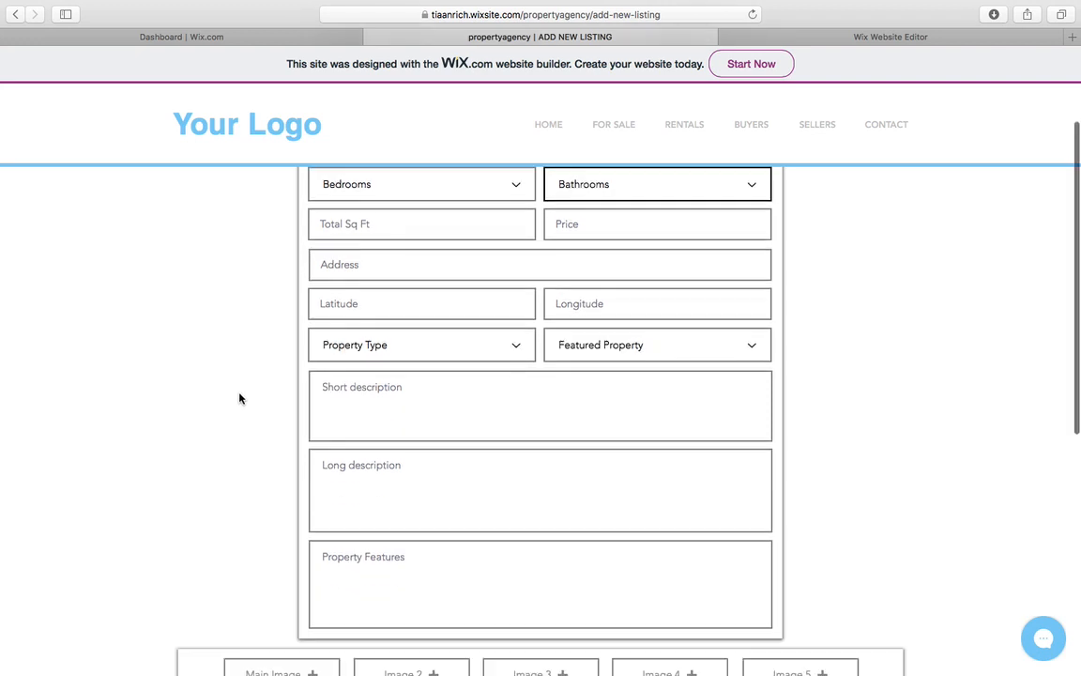
{"action": "scroll", "coordinate": [239, 398], "scroll_direction": "down", "scroll_amount": 3}
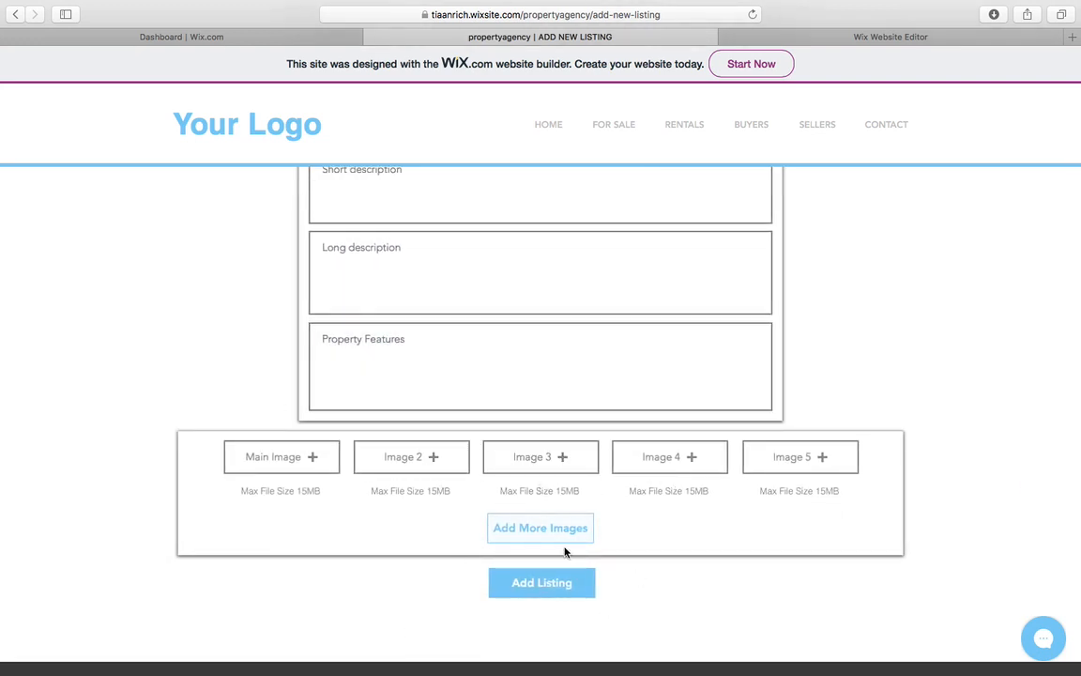
{"action": "scroll", "coordinate": [668, 482], "scroll_direction": "up", "scroll_amount": 10}
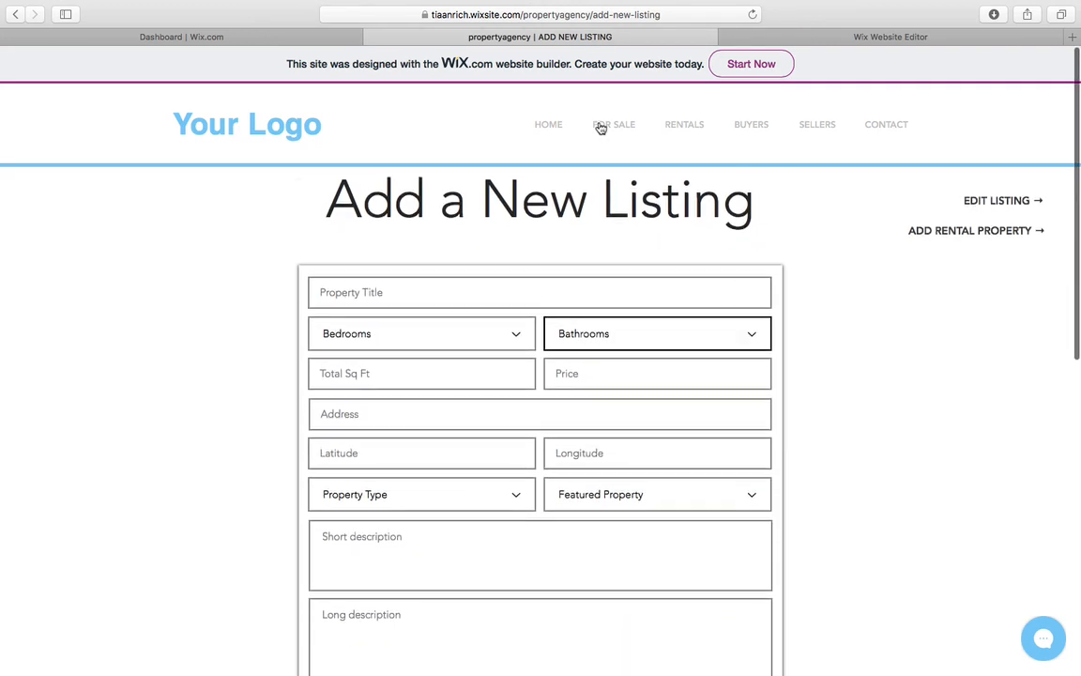
Step: Open the For Sale page and view the Spacious loft listing's full property details down to the footer
{"action": "left_click", "coordinate": [613, 126]}
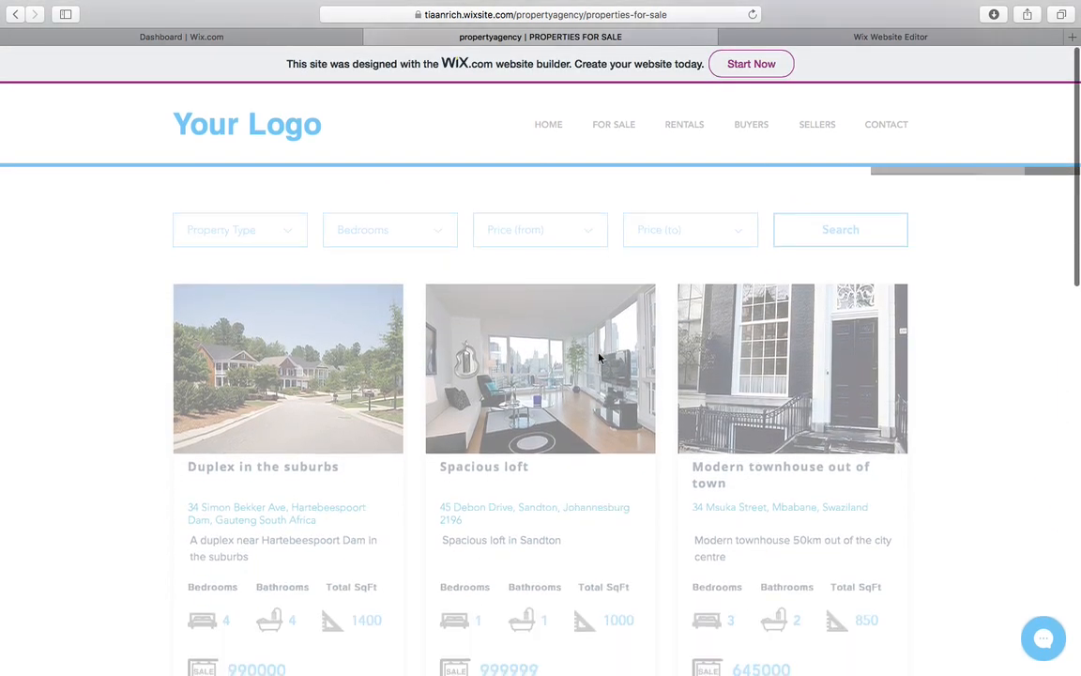
{"action": "scroll", "coordinate": [599, 357], "scroll_direction": "down", "scroll_amount": 3}
{"action": "scroll", "coordinate": [599, 357], "scroll_direction": "up", "scroll_amount": 2}
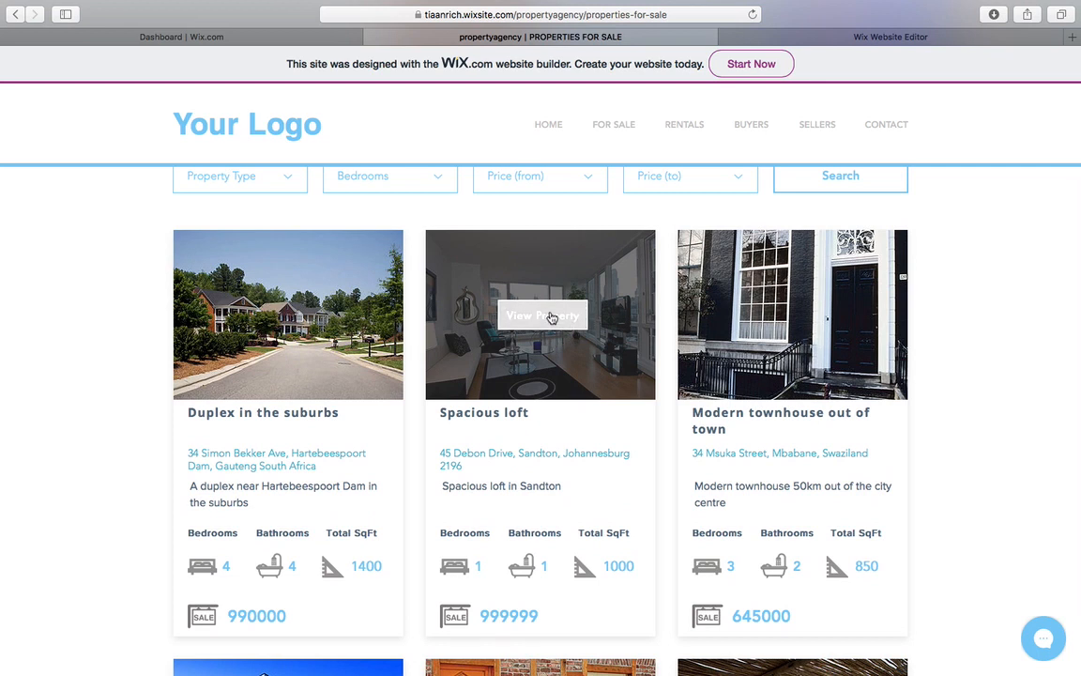
{"action": "left_click", "coordinate": [552, 318]}
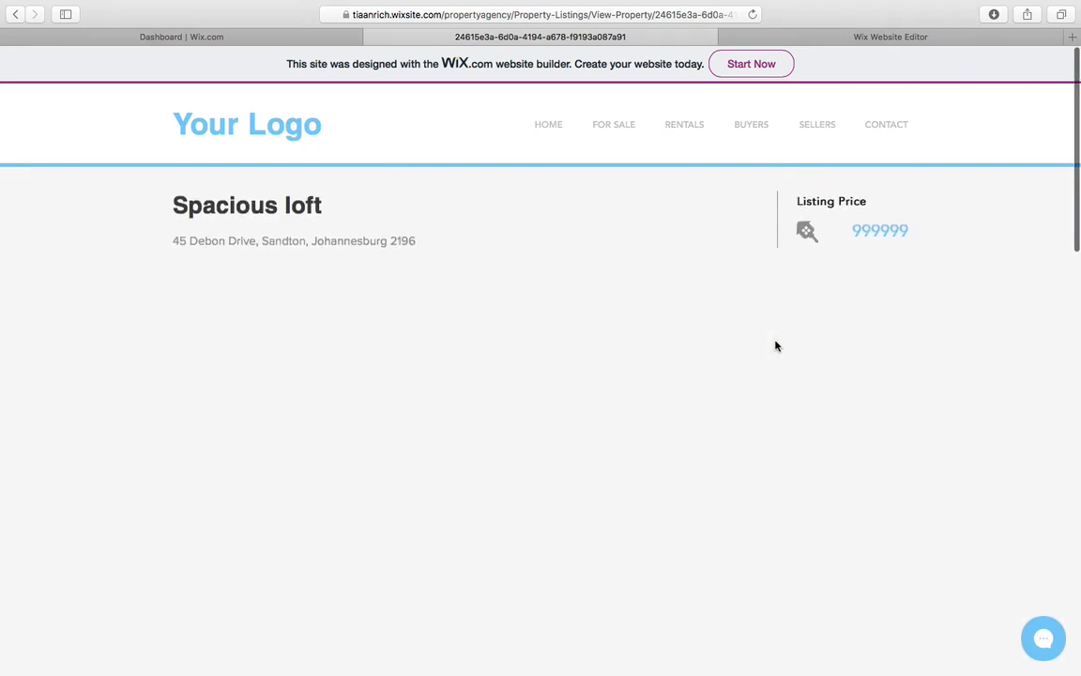
{"action": "scroll", "coordinate": [1024, 254], "scroll_direction": "down", "scroll_amount": 10}
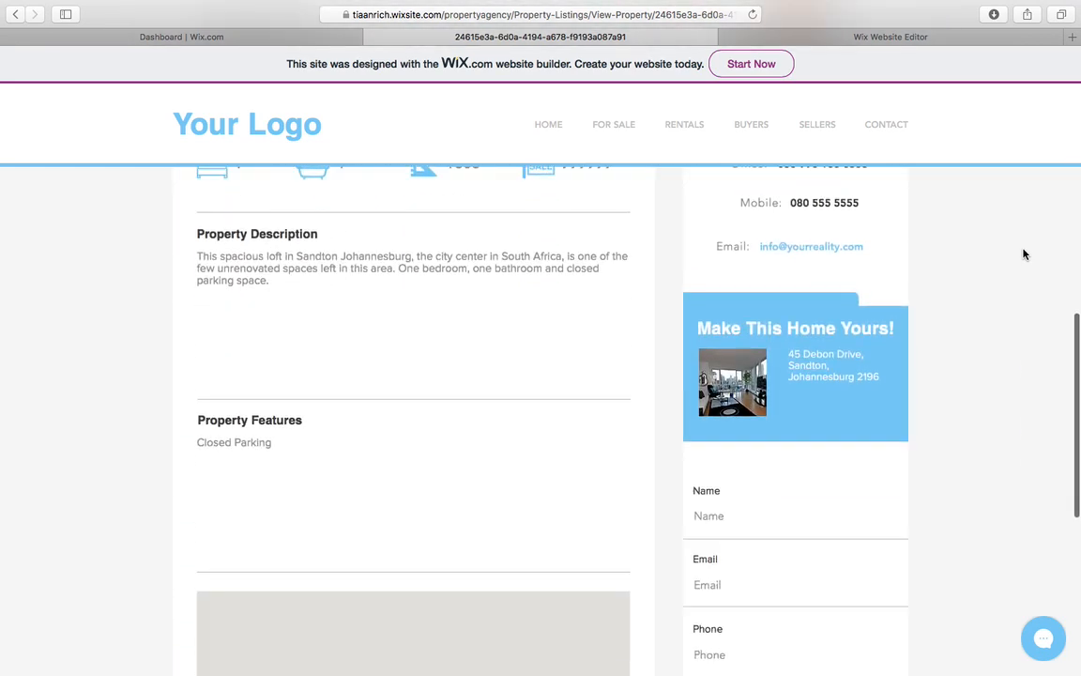
{"action": "scroll", "coordinate": [1023, 254], "scroll_direction": "down", "scroll_amount": 8}
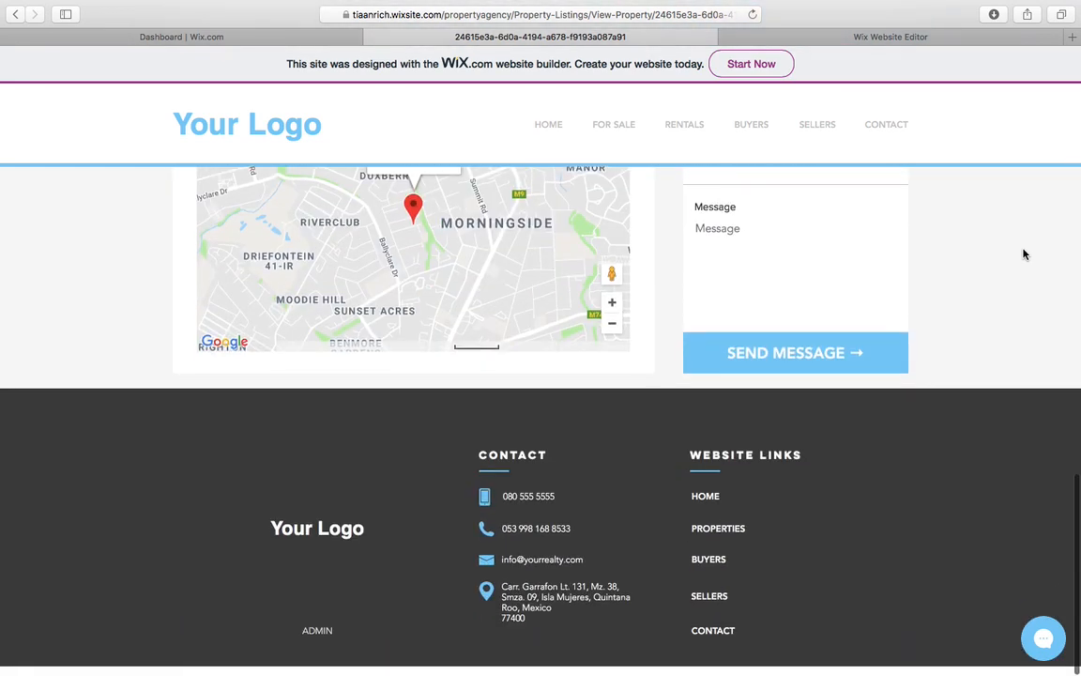
Step: Reopen the admin page, switch to the Wix Editor and check the settings of the page's Property_Listings dataset
{"action": "left_click", "coordinate": [317, 641]}
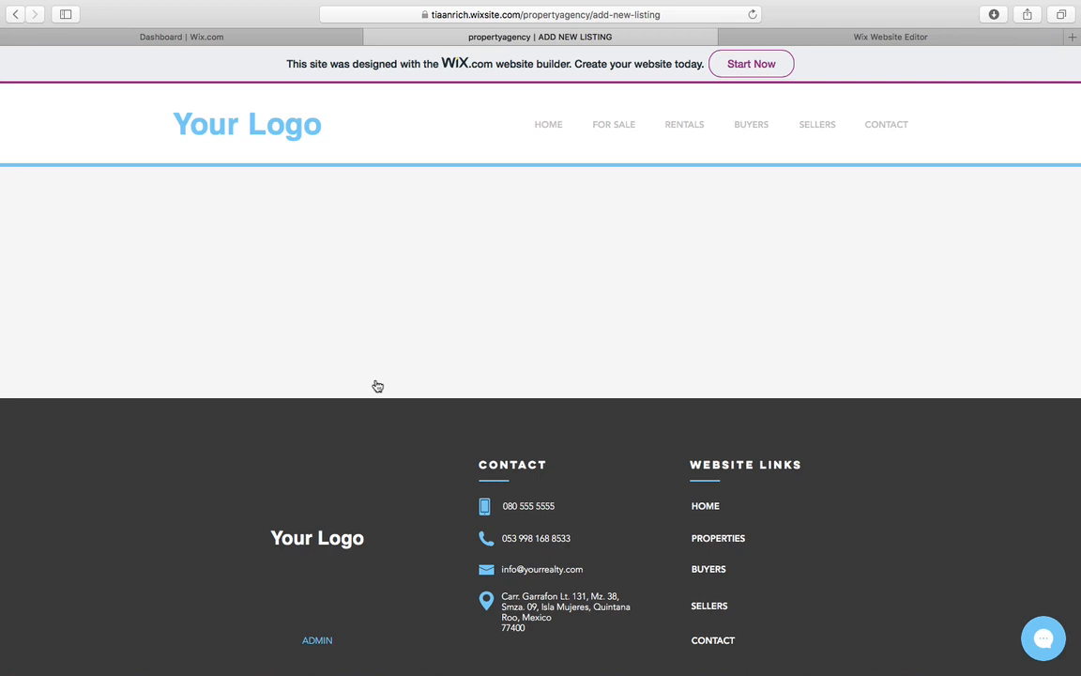
{"action": "left_click", "coordinate": [854, 36]}
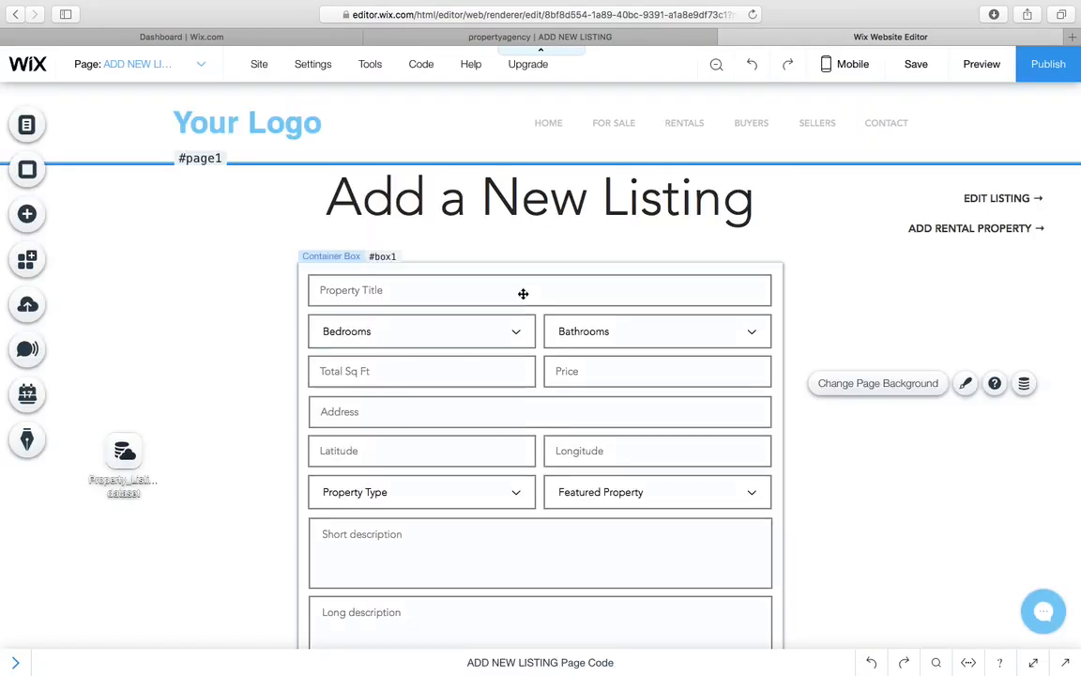
{"action": "left_click", "coordinate": [521, 295]}
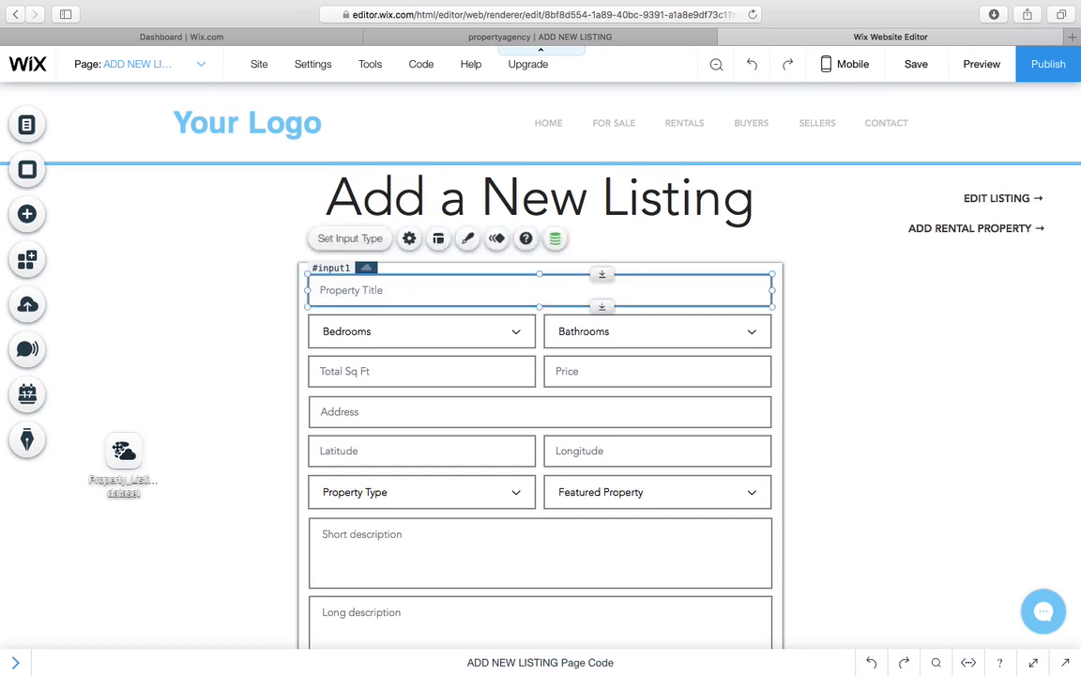
{"action": "left_click", "coordinate": [124, 453]}
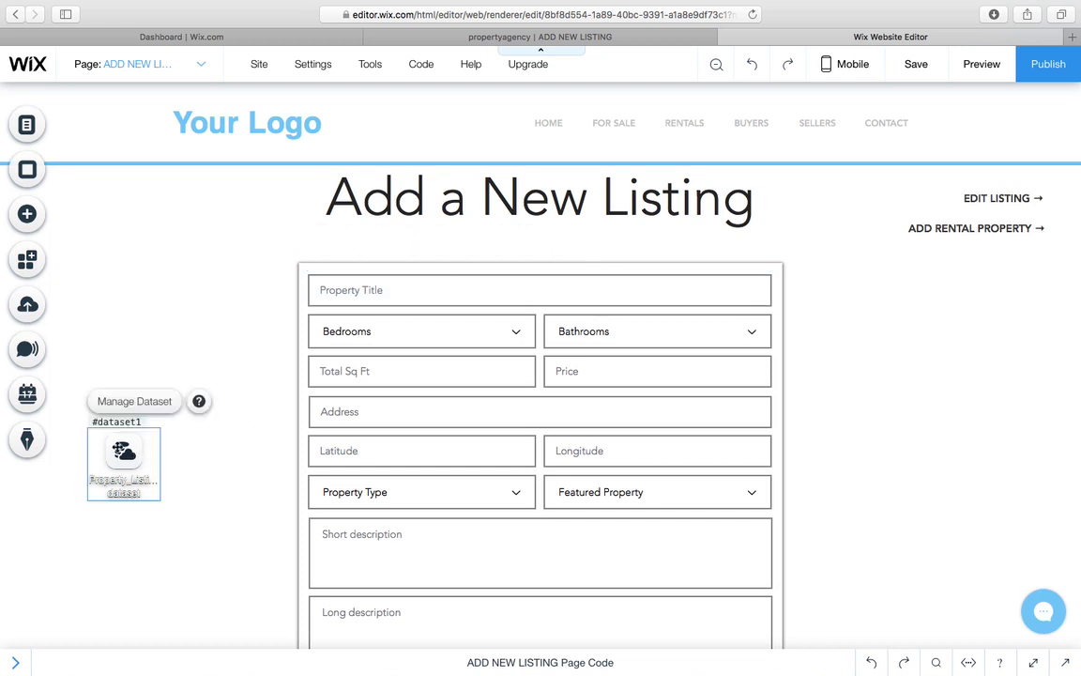
{"action": "left_click", "coordinate": [140, 401]}
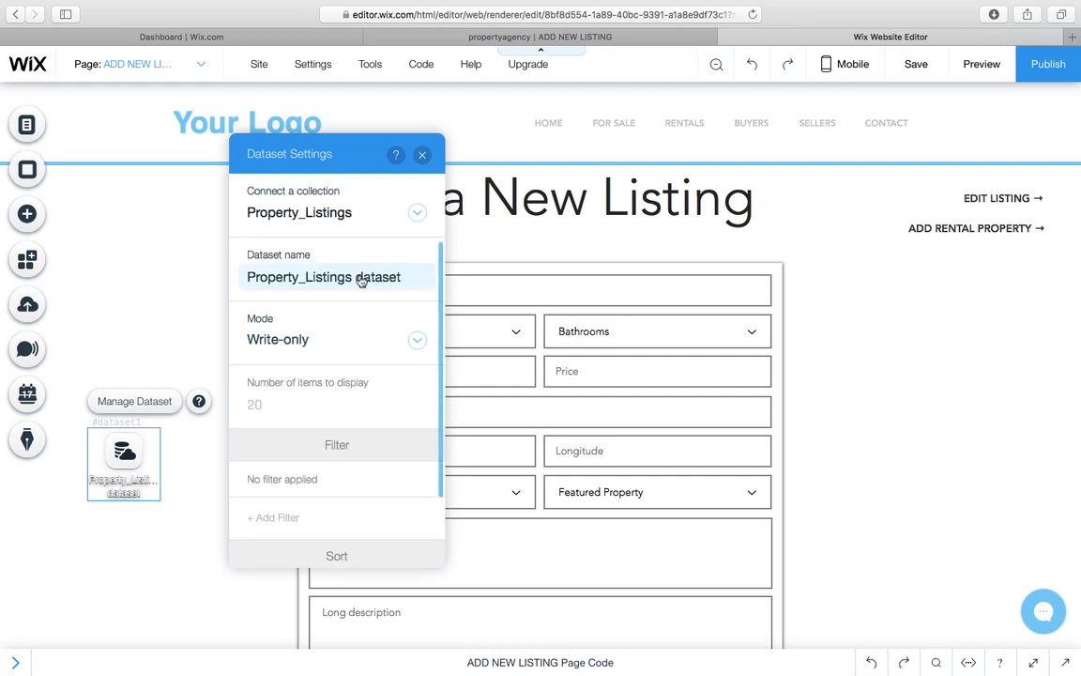
{"action": "left_click", "coordinate": [422, 154]}
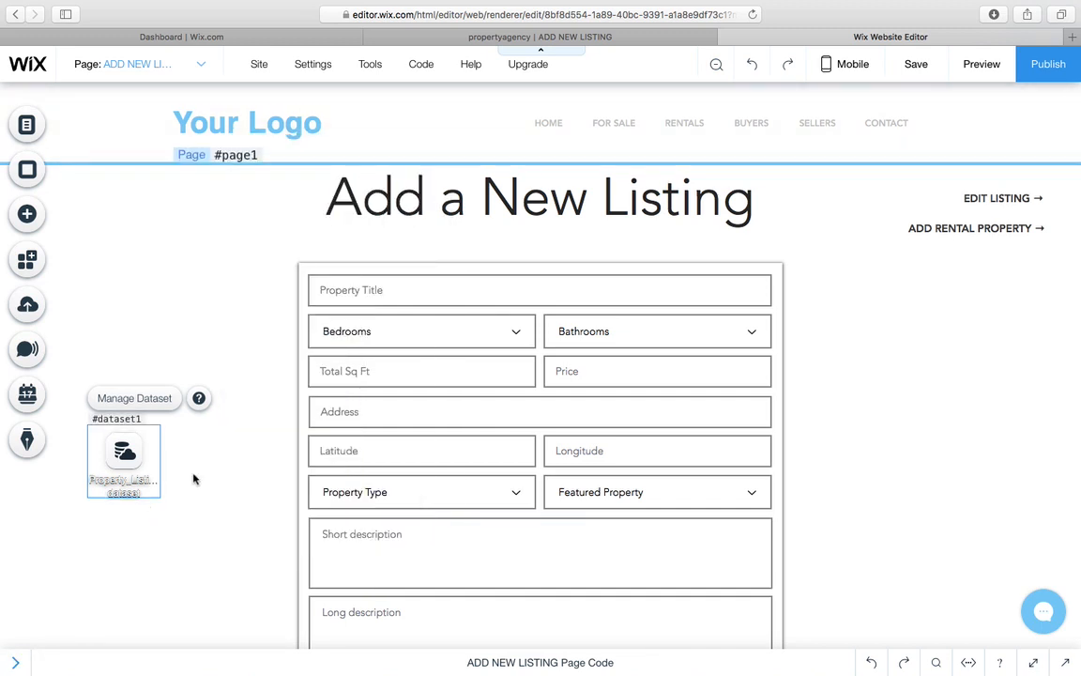
Step: Check which dataset field the Property Title input is connected to
{"action": "scroll", "coordinate": [193, 478], "scroll_direction": "down", "scroll_amount": 3}
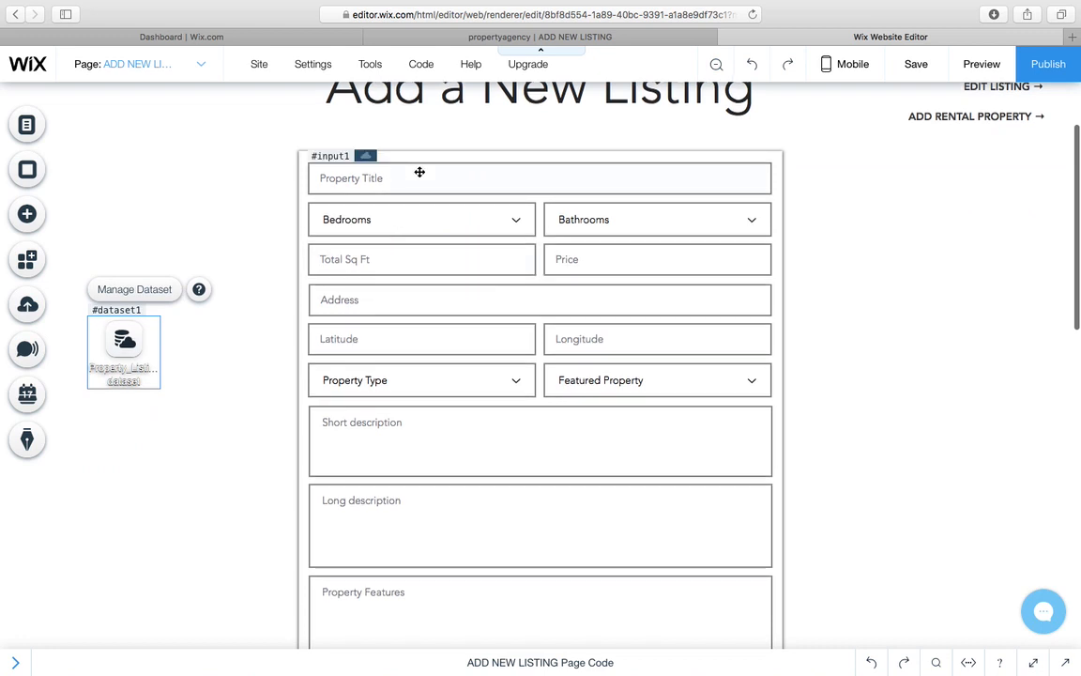
{"action": "left_click", "coordinate": [419, 172]}
{"action": "left_click", "coordinate": [557, 126]}
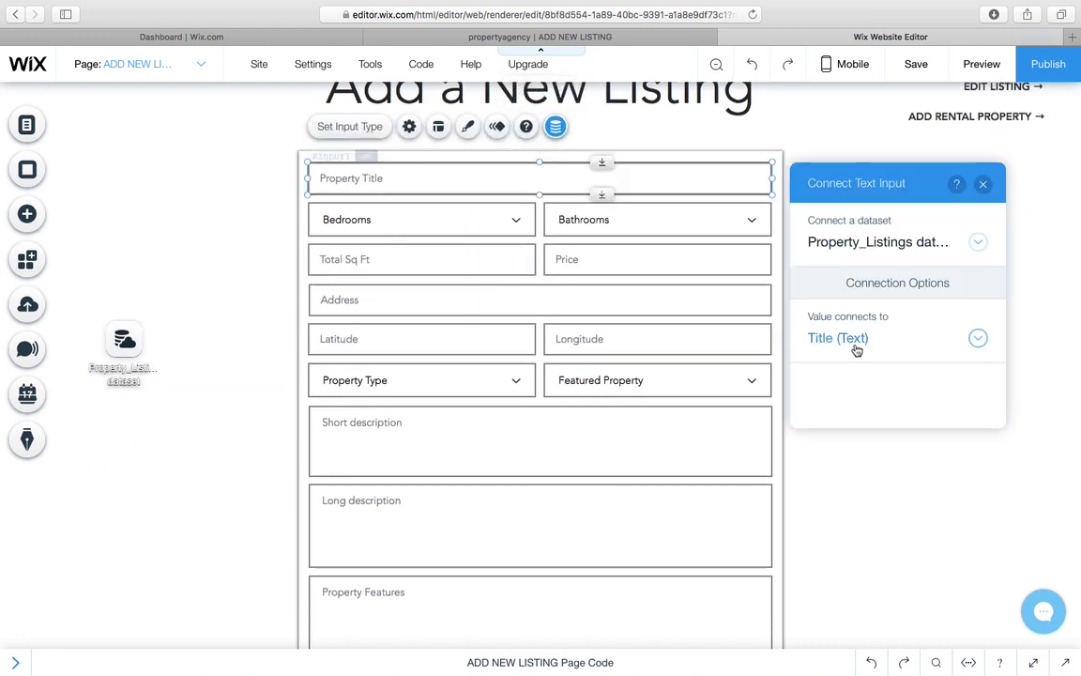
{"action": "left_click", "coordinate": [985, 185]}
Step: Inspect the Add Listing button's dataset connection options below the image upload rows
{"action": "scroll", "coordinate": [702, 369], "scroll_direction": "down", "scroll_amount": 5}
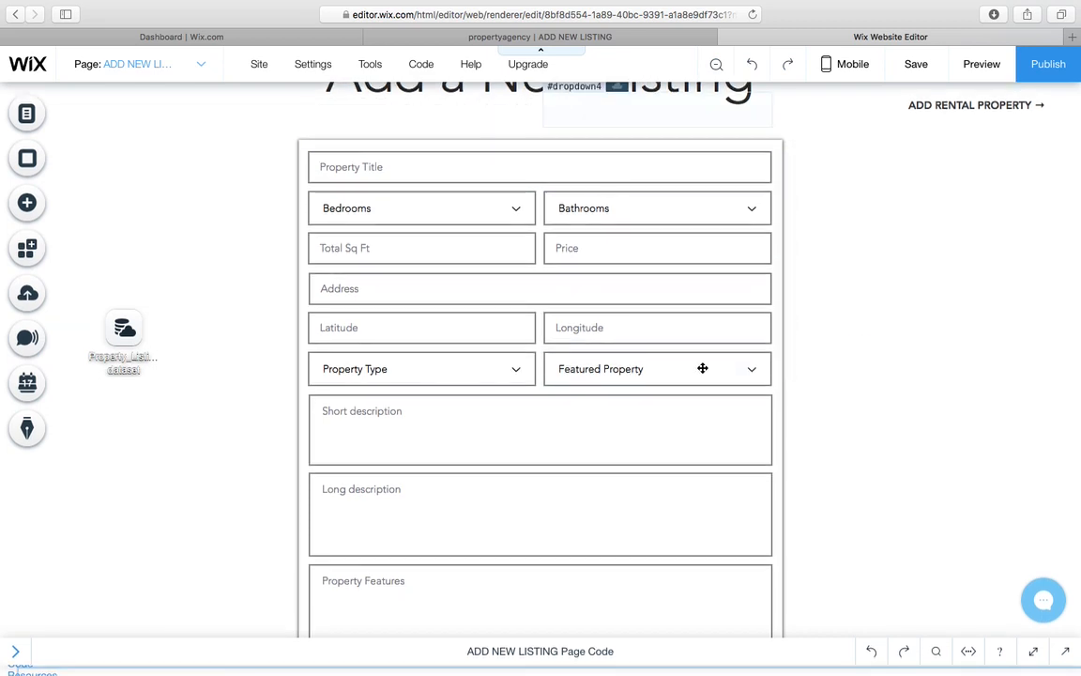
{"action": "scroll", "coordinate": [702, 369], "scroll_direction": "down", "scroll_amount": 4}
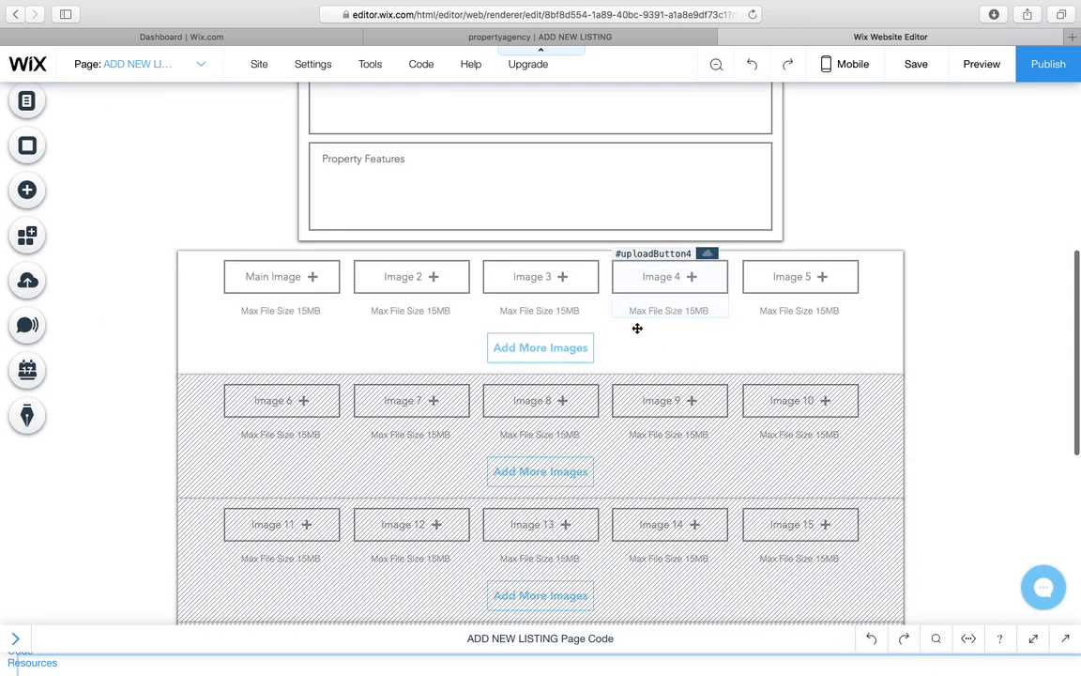
{"action": "scroll", "coordinate": [638, 328], "scroll_direction": "down", "scroll_amount": 1}
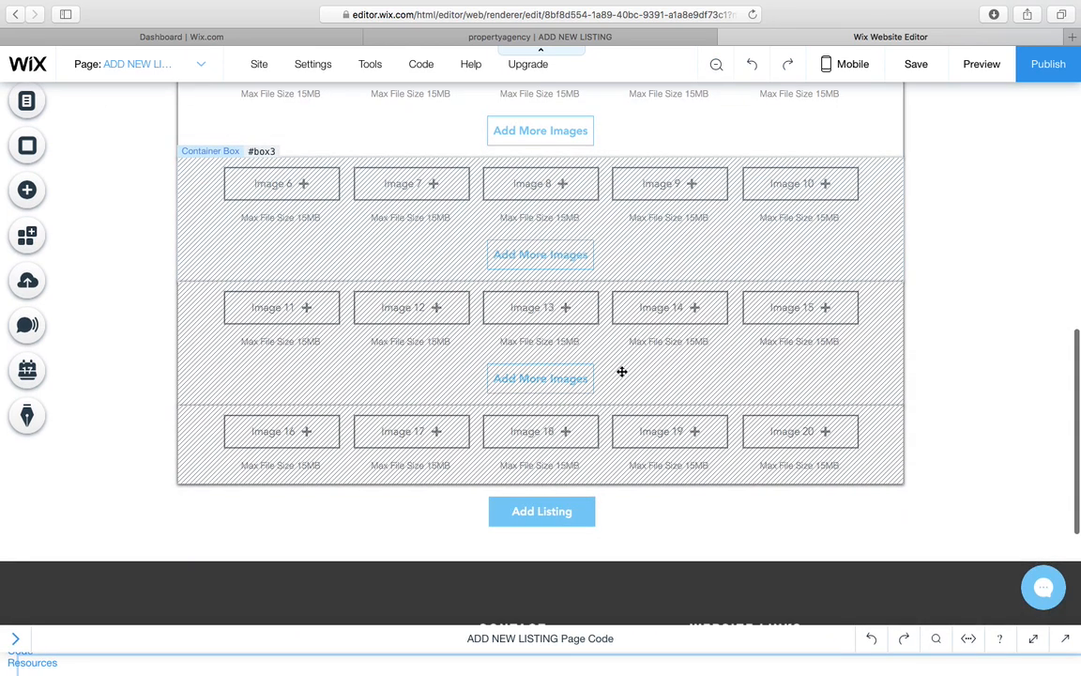
{"action": "left_click", "coordinate": [564, 506]}
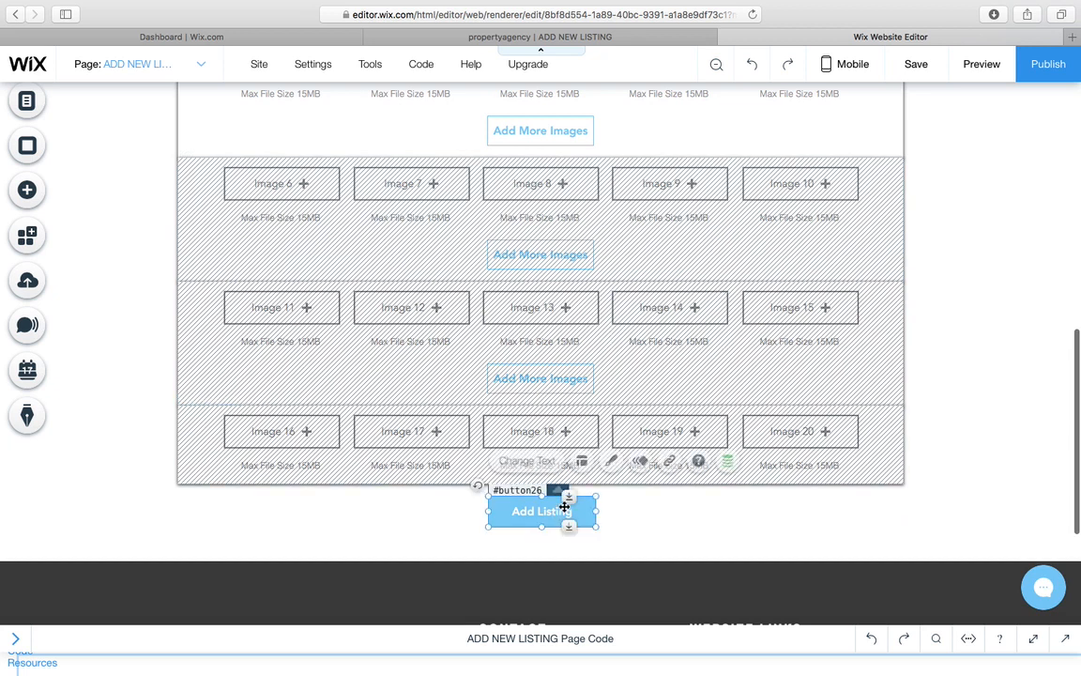
{"action": "left_click", "coordinate": [730, 463]}
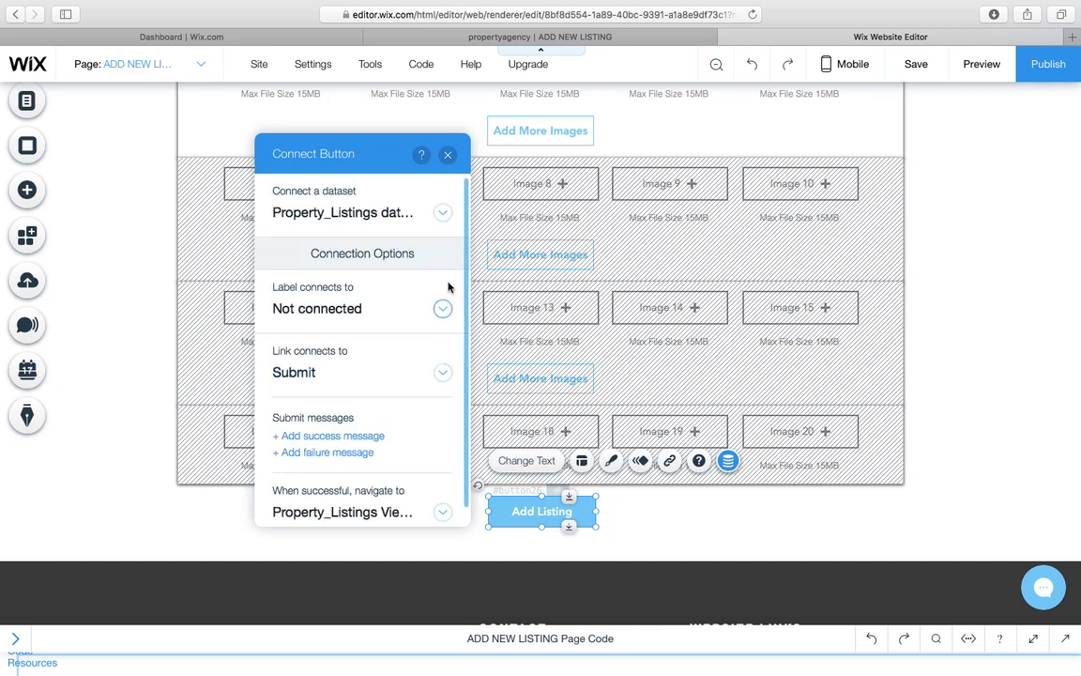
{"action": "left_click", "coordinate": [448, 154]}
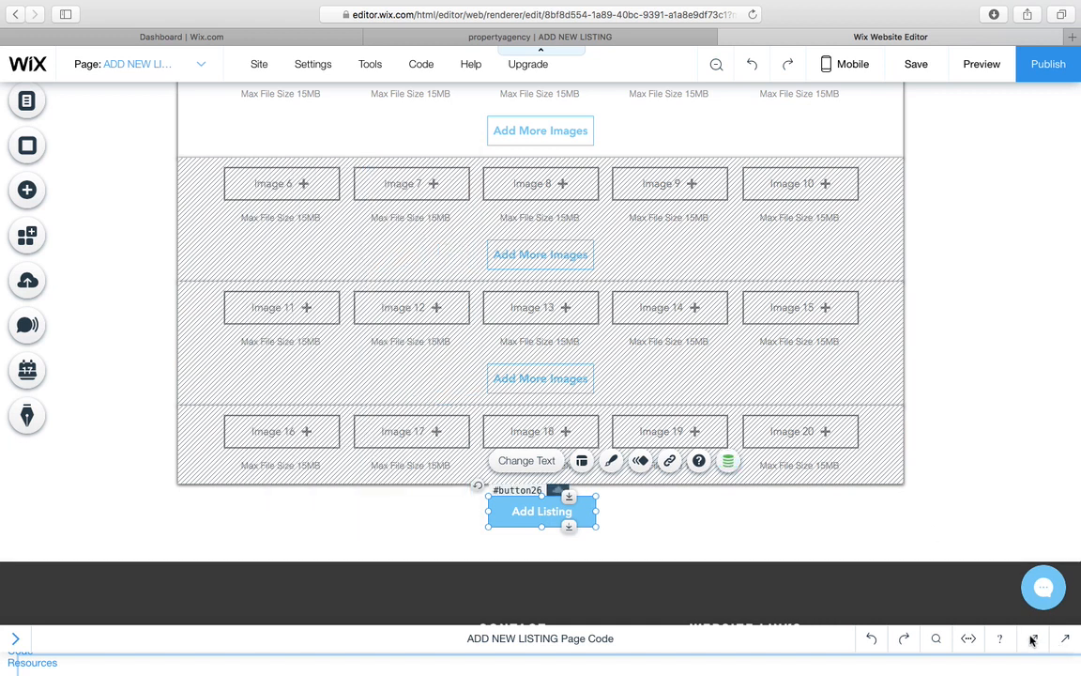
Step: Review the ADD NEW LISTING page code for the button click functions and minimize the code view
{"action": "left_click", "coordinate": [1065, 639]}
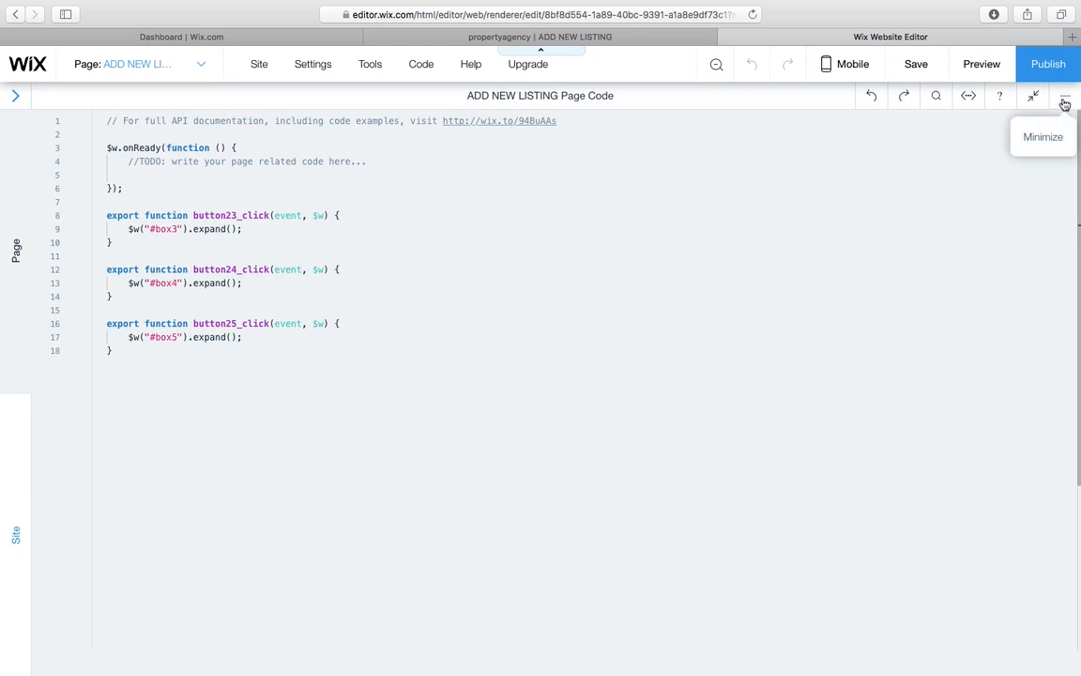
{"action": "left_click", "coordinate": [1064, 98]}
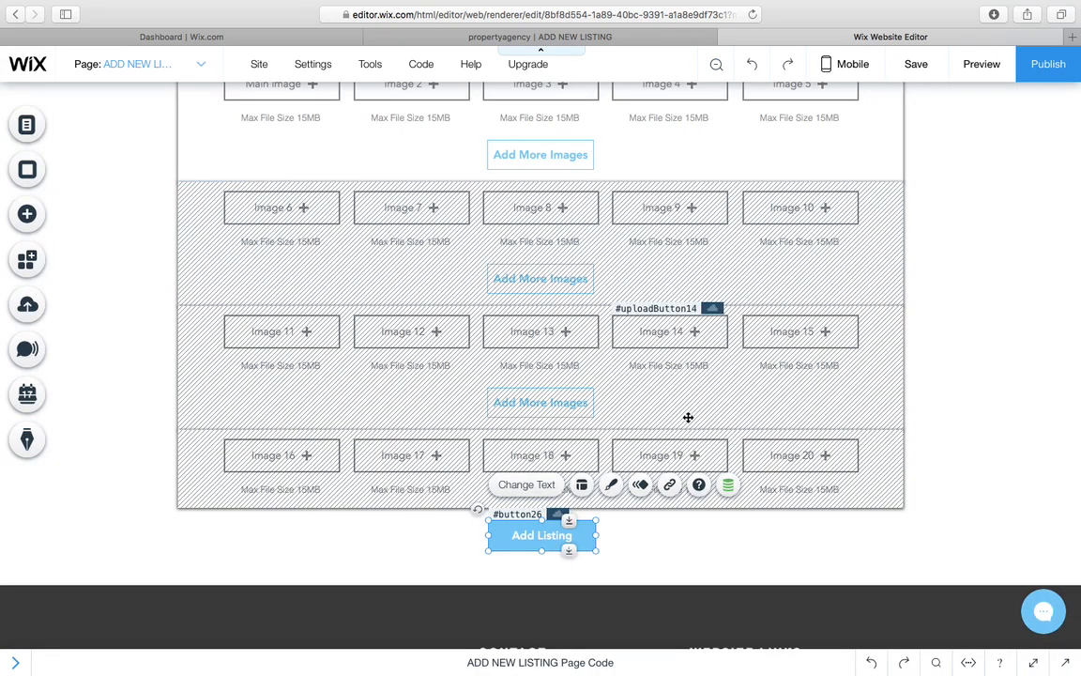
{"action": "scroll", "coordinate": [483, 119], "scroll_direction": "up", "scroll_amount": 2}
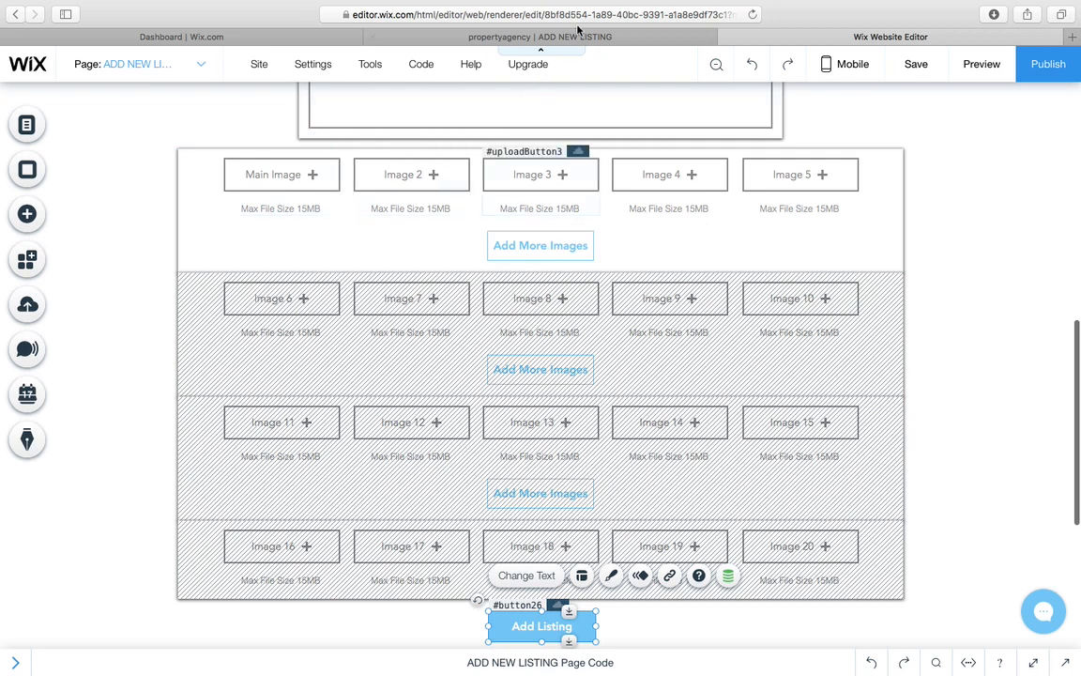
Step: On the live Add New Listing page, reveal every extra row of image uploads through Image 20, and return to the Wix Editor
{"action": "left_click", "coordinate": [524, 38]}
{"action": "scroll", "coordinate": [528, 317], "scroll_direction": "up", "scroll_amount": 3}
{"action": "scroll", "coordinate": [528, 316], "scroll_direction": "down", "scroll_amount": 10}
{"action": "scroll", "coordinate": [529, 316], "scroll_direction": "up", "scroll_amount": 10}
{"action": "scroll", "coordinate": [528, 317], "scroll_direction": "down", "scroll_amount": 3}
{"action": "scroll", "coordinate": [529, 316], "scroll_direction": "down", "scroll_amount": 3}
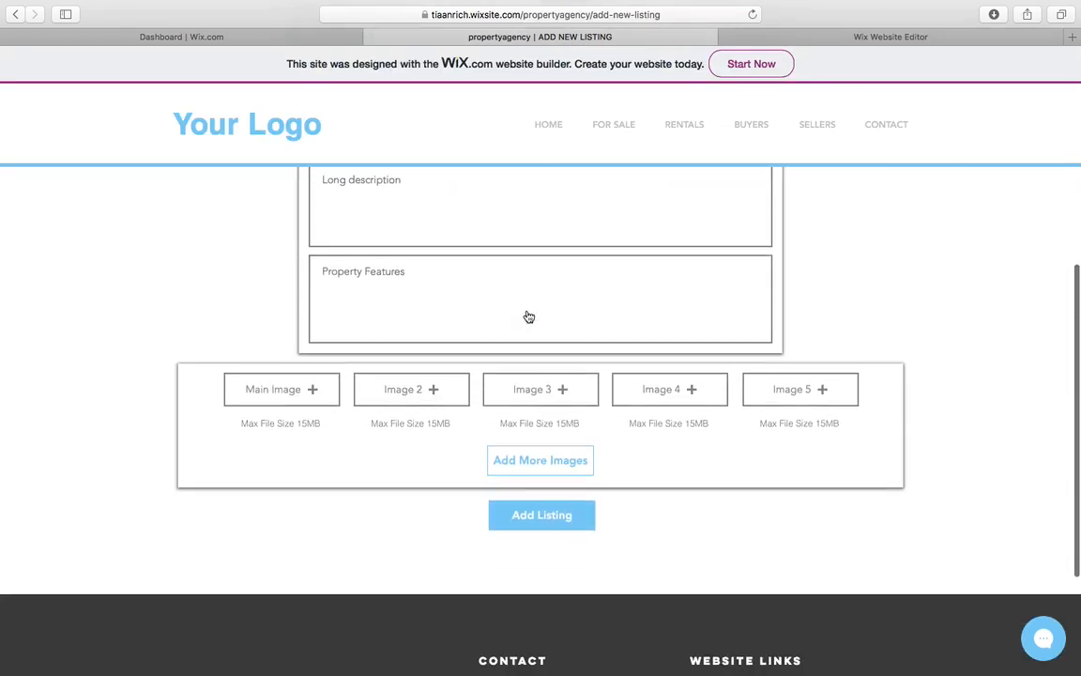
{"action": "left_click", "coordinate": [569, 473]}
{"action": "scroll", "coordinate": [569, 473], "scroll_direction": "down", "scroll_amount": 2}
{"action": "left_click", "coordinate": [558, 485]}
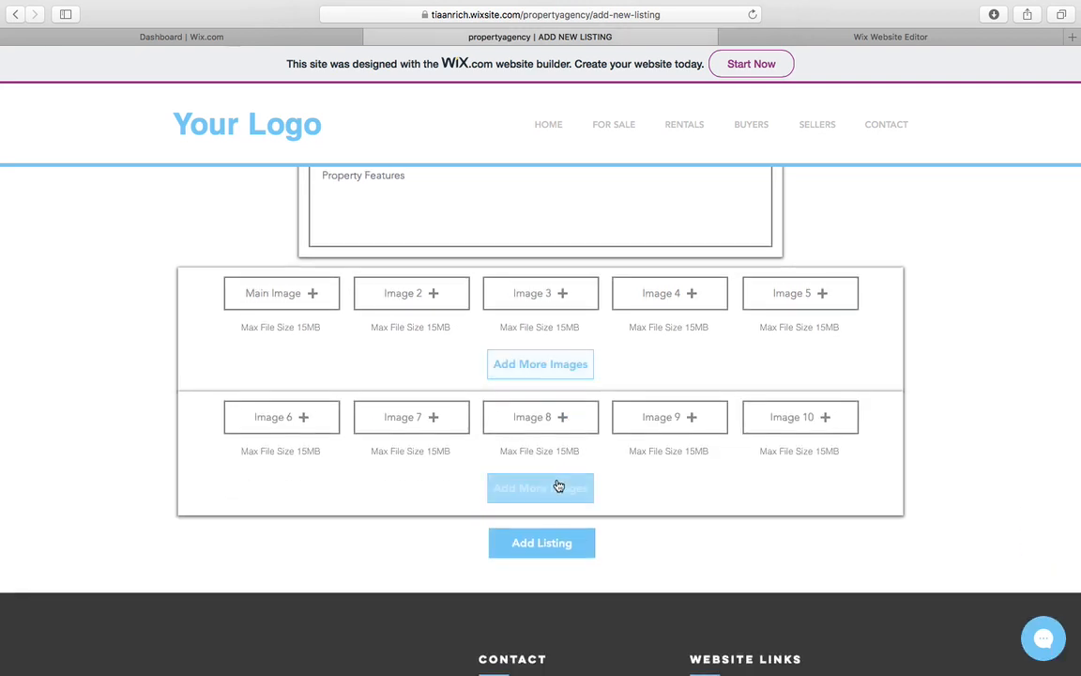
{"action": "scroll", "coordinate": [554, 497], "scroll_direction": "down", "scroll_amount": 2}
{"action": "left_click", "coordinate": [550, 525]}
{"action": "scroll", "coordinate": [550, 533], "scroll_direction": "down", "scroll_amount": 3}
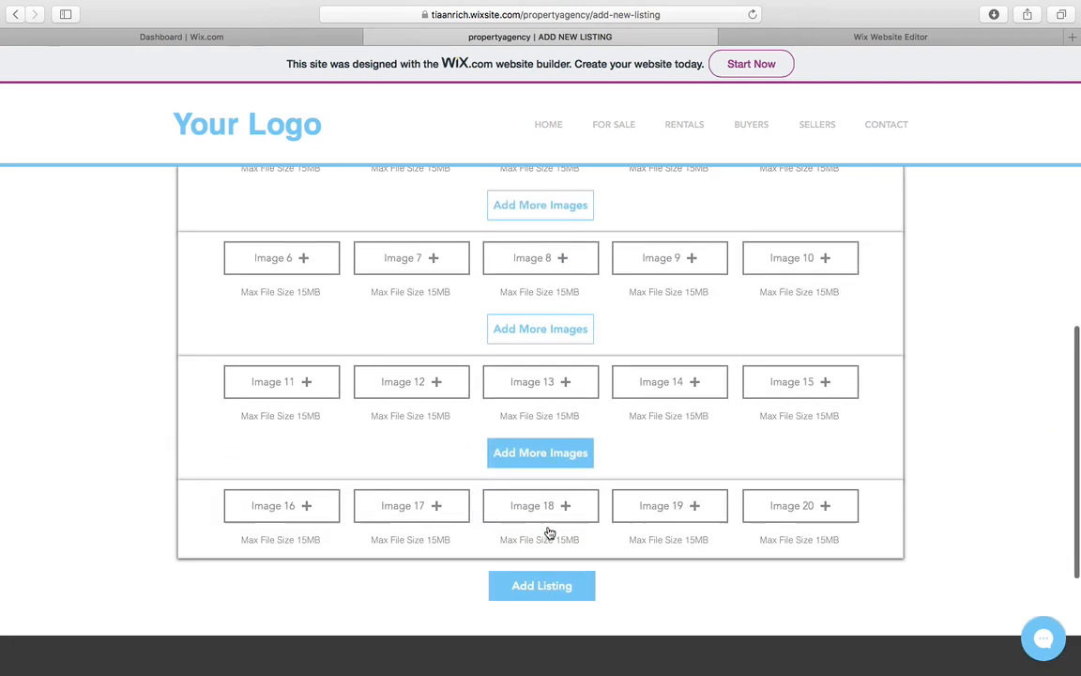
{"action": "scroll", "coordinate": [726, 403], "scroll_direction": "up", "scroll_amount": 15}
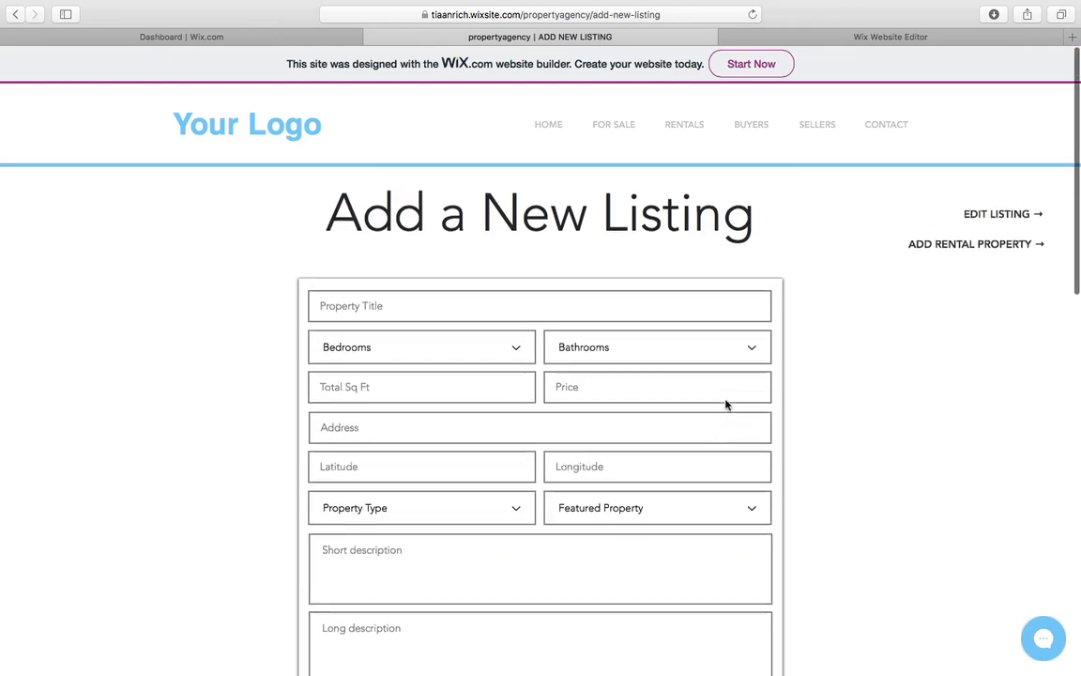
{"action": "left_click", "coordinate": [802, 37]}
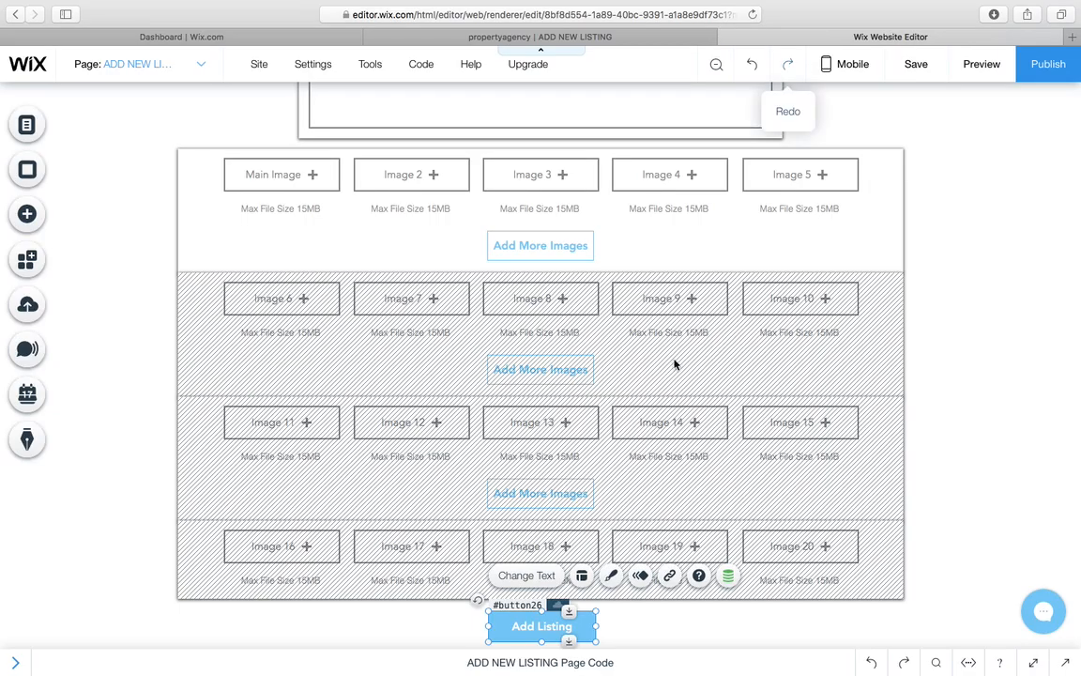
Step: Open the Property_Listings Edit Listing dynamic page in the editor
{"action": "left_click", "coordinate": [828, 384]}
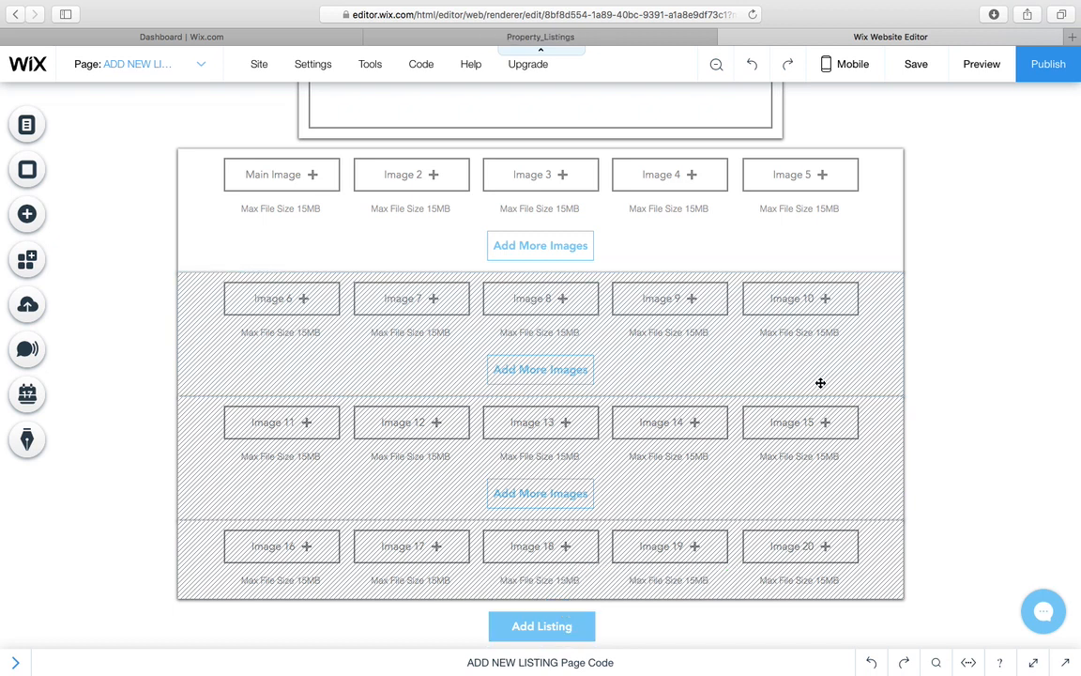
{"action": "scroll", "coordinate": [113, 242], "scroll_direction": "up", "scroll_amount": 15}
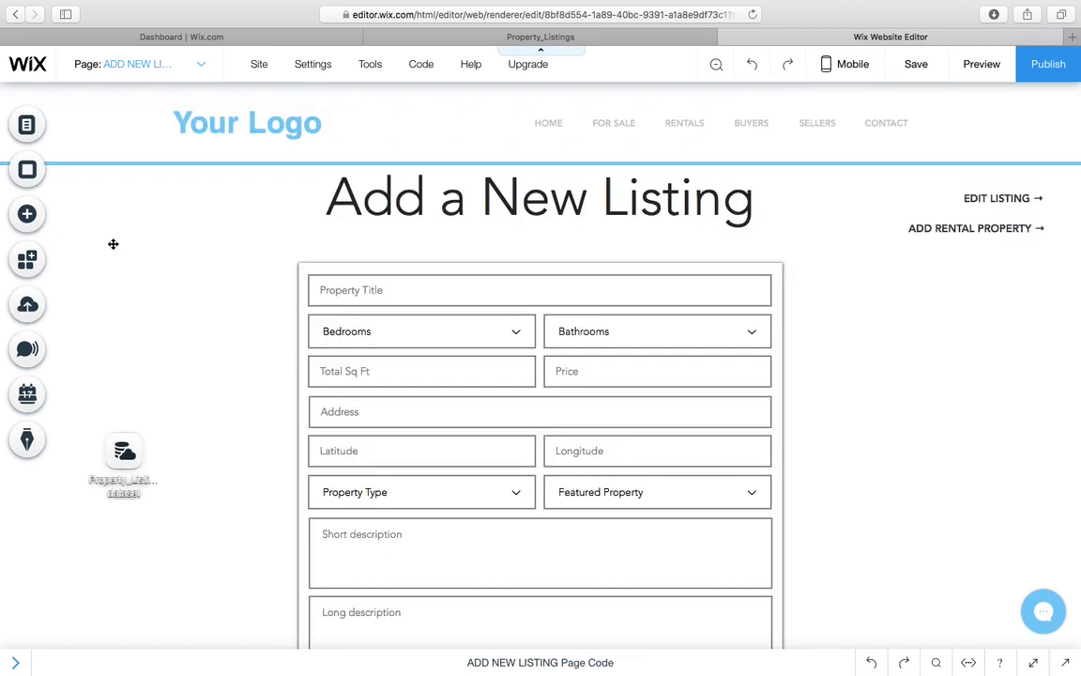
{"action": "left_click", "coordinate": [28, 126]}
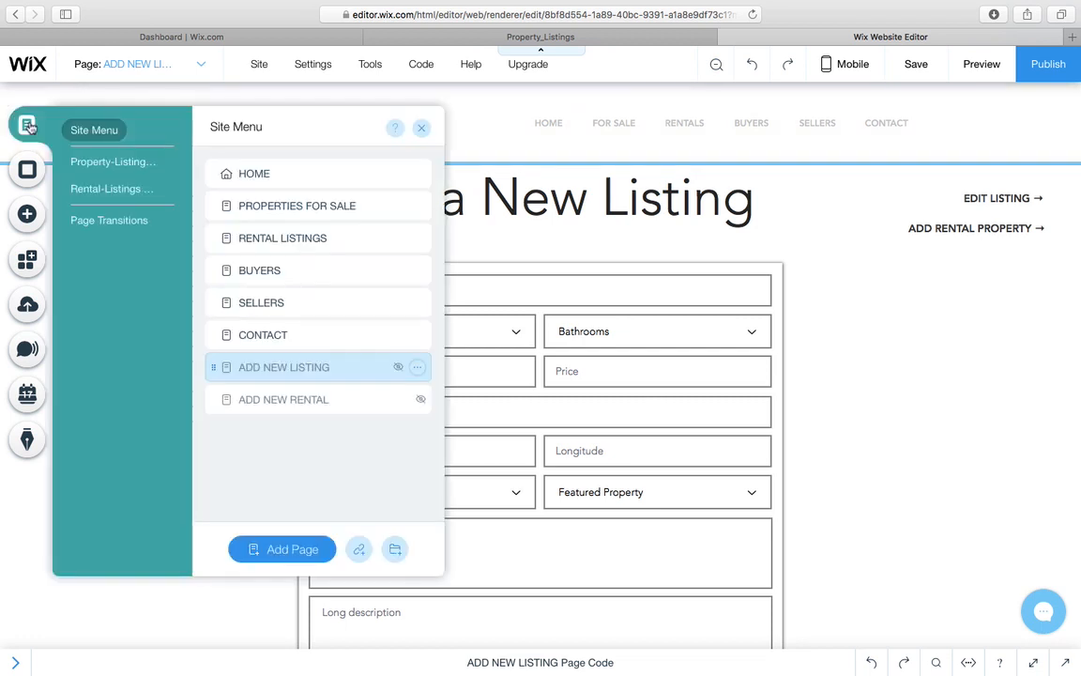
{"action": "left_click", "coordinate": [114, 159]}
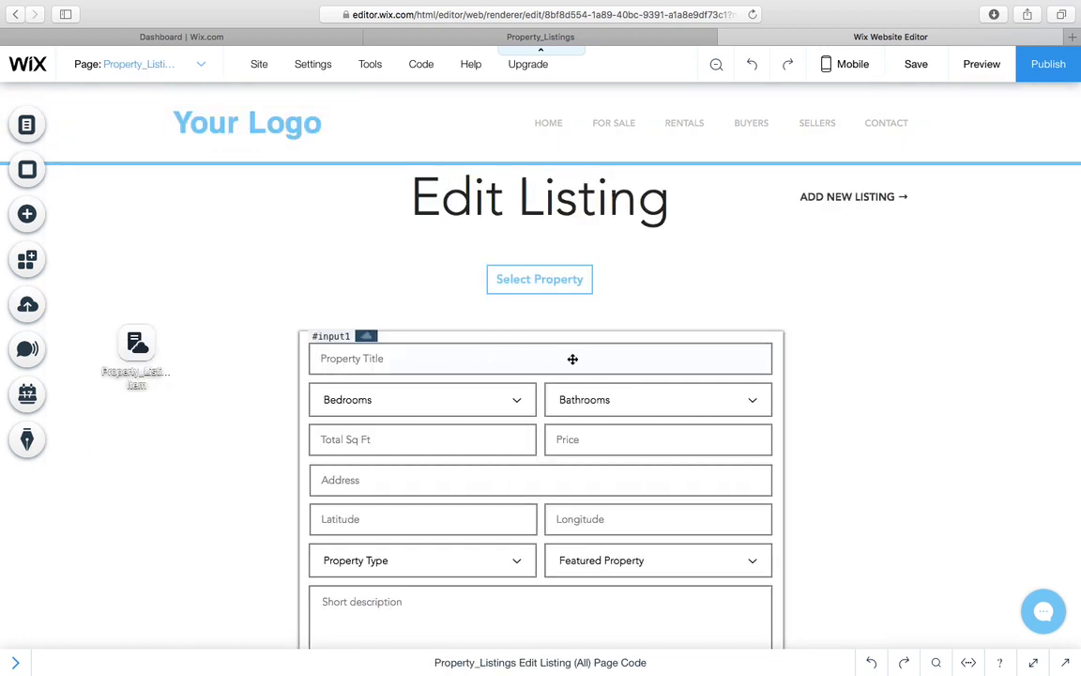
Step: Look through the Edit Listing page's form fields, image upload rows and the buttons below them
{"action": "scroll", "coordinate": [686, 353], "scroll_direction": "down", "scroll_amount": 4}
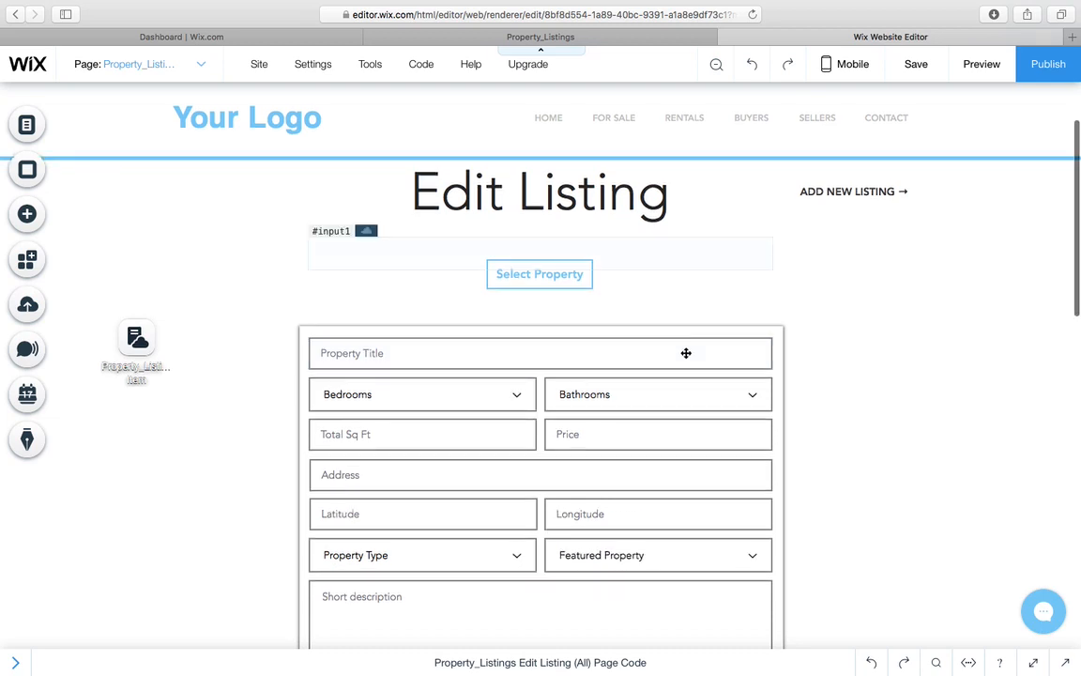
{"action": "scroll", "coordinate": [686, 353], "scroll_direction": "down", "scroll_amount": 2}
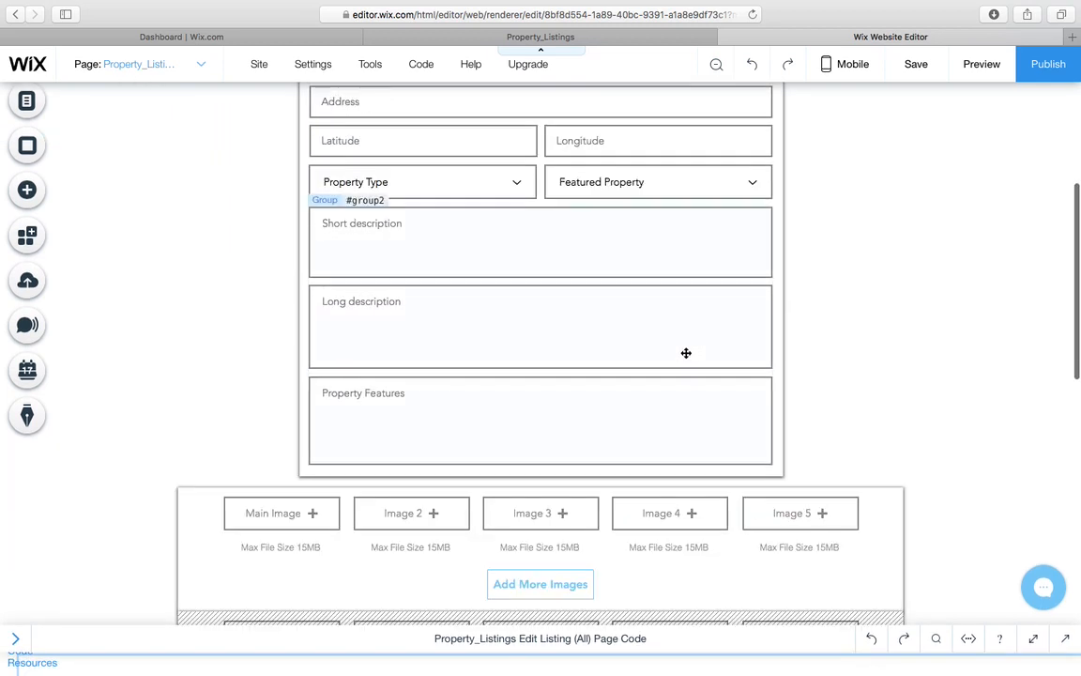
{"action": "scroll", "coordinate": [687, 353], "scroll_direction": "down", "scroll_amount": 7}
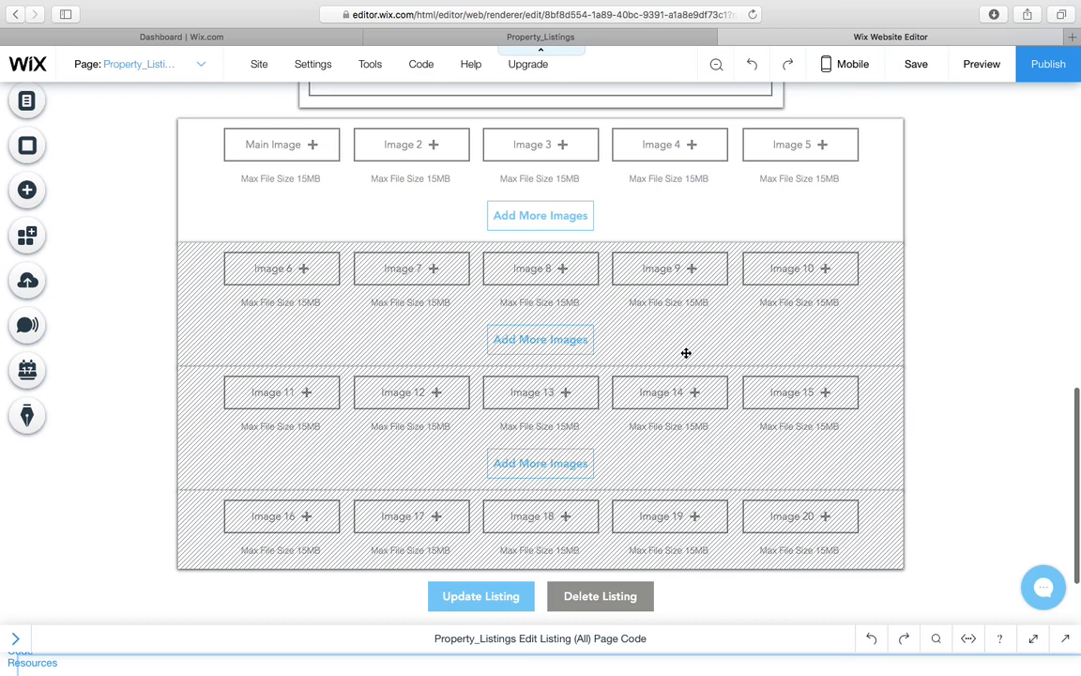
{"action": "scroll", "coordinate": [686, 356], "scroll_direction": "up", "scroll_amount": 12}
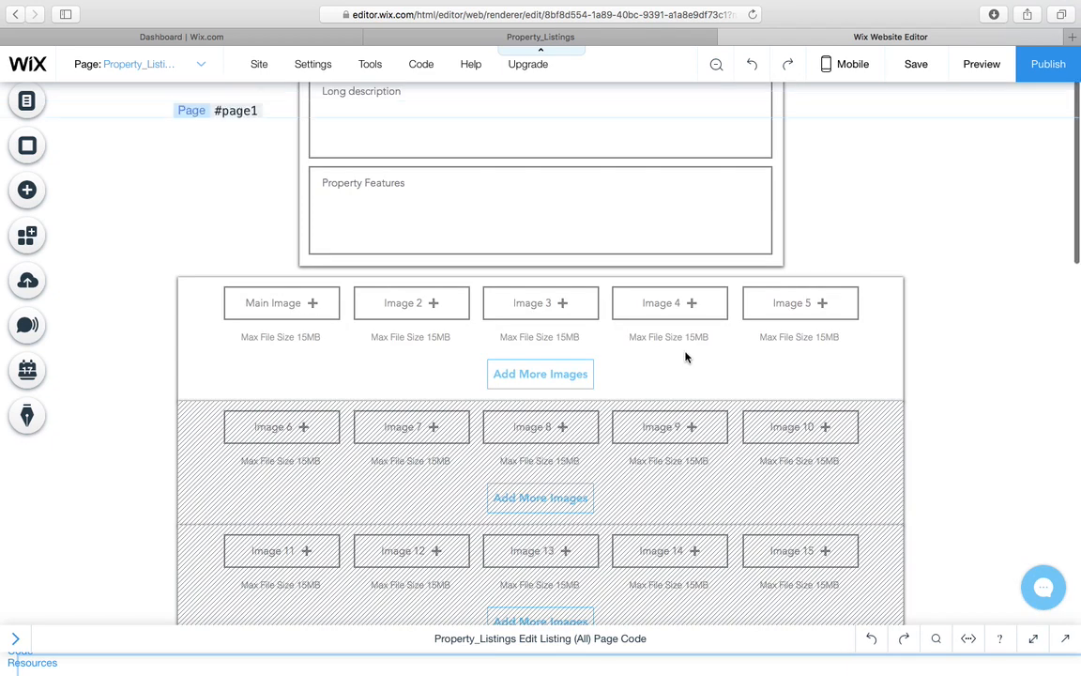
{"action": "scroll", "coordinate": [685, 354], "scroll_direction": "down", "scroll_amount": 2}
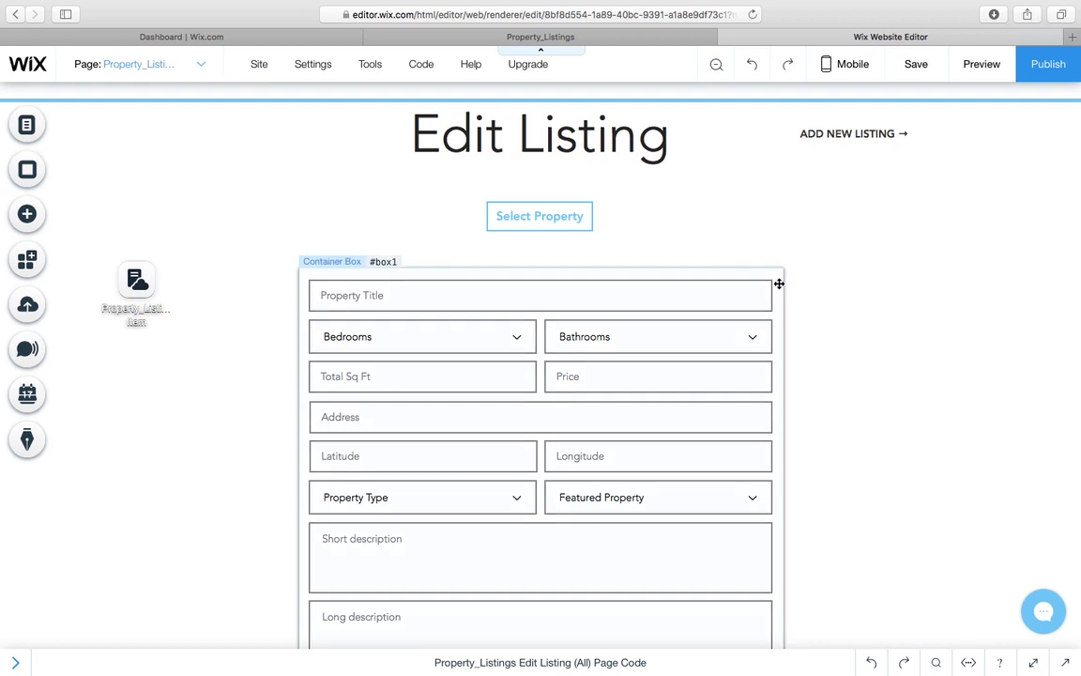
{"action": "left_click", "coordinate": [779, 284]}
{"action": "scroll", "coordinate": [513, 309], "scroll_direction": "down", "scroll_amount": 2}
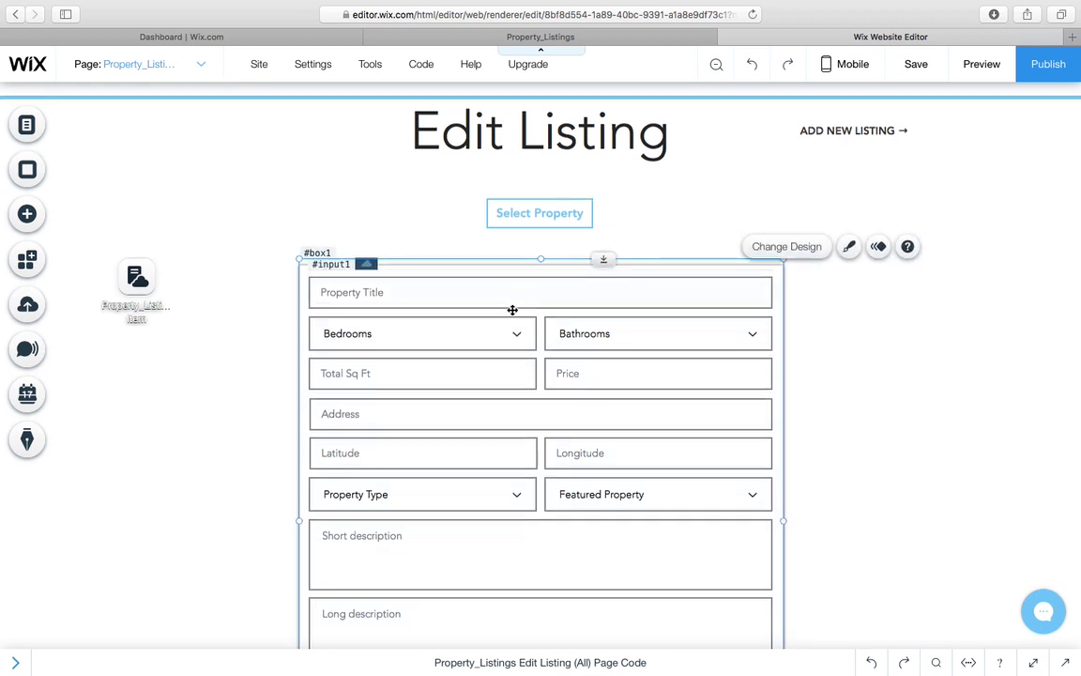
Step: Review the mode, item count, filter and sort settings of the Edit Listing page's dynamic dataset, and close them
{"action": "left_click", "coordinate": [132, 233]}
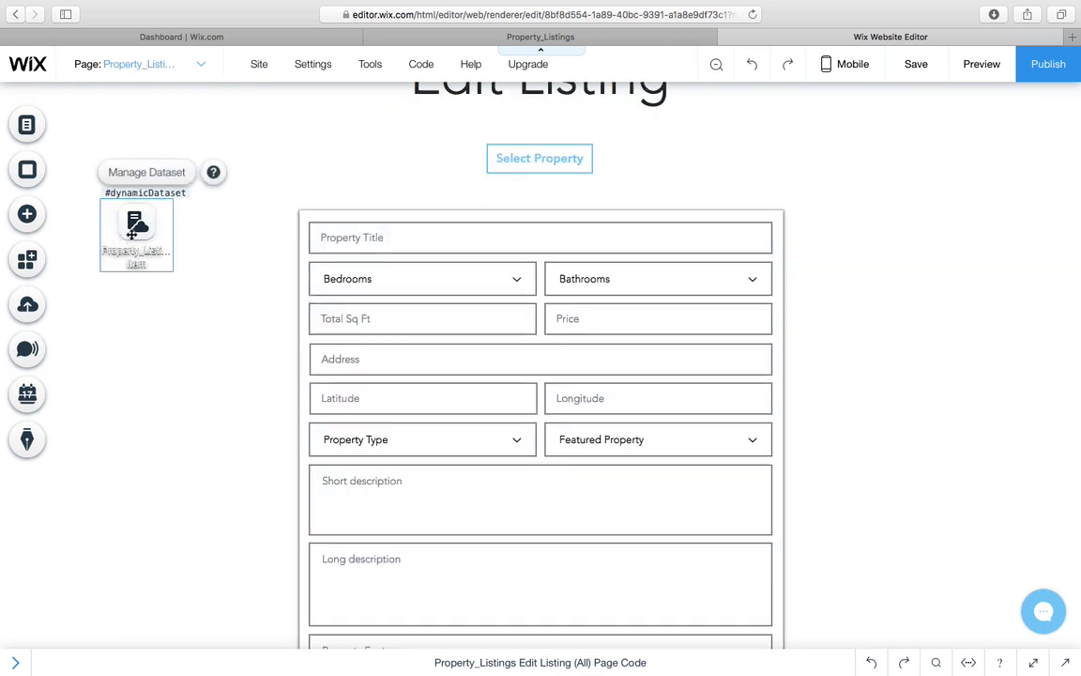
{"action": "left_click", "coordinate": [142, 179]}
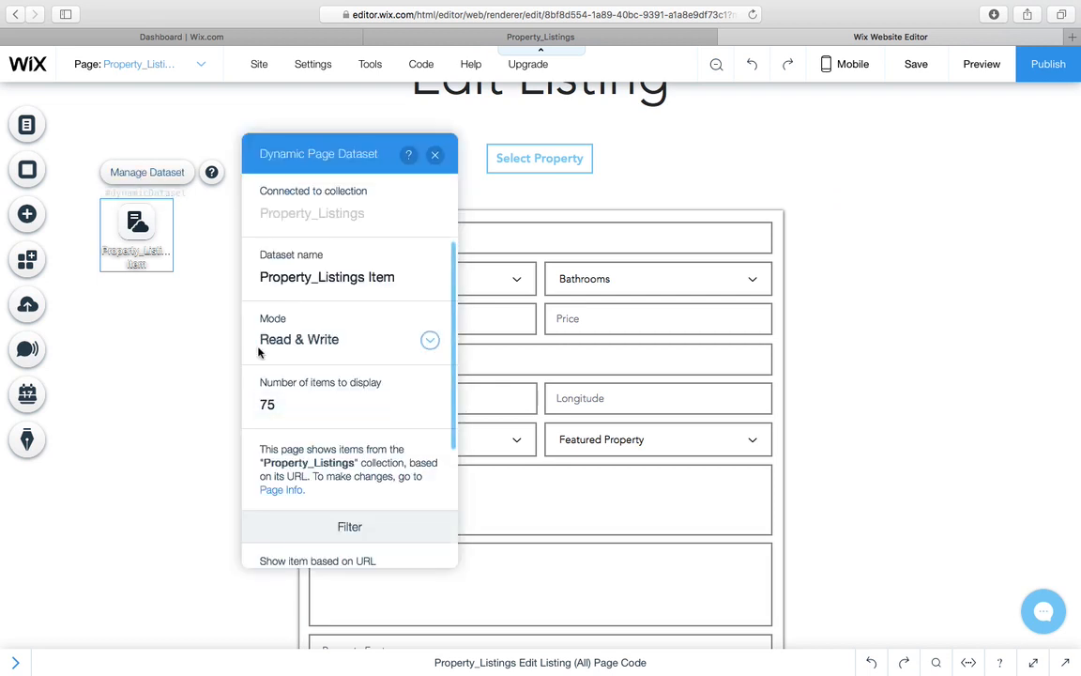
{"action": "scroll", "coordinate": [344, 399], "scroll_direction": "down", "scroll_amount": 3}
{"action": "scroll", "coordinate": [347, 460], "scroll_direction": "up", "scroll_amount": 3}
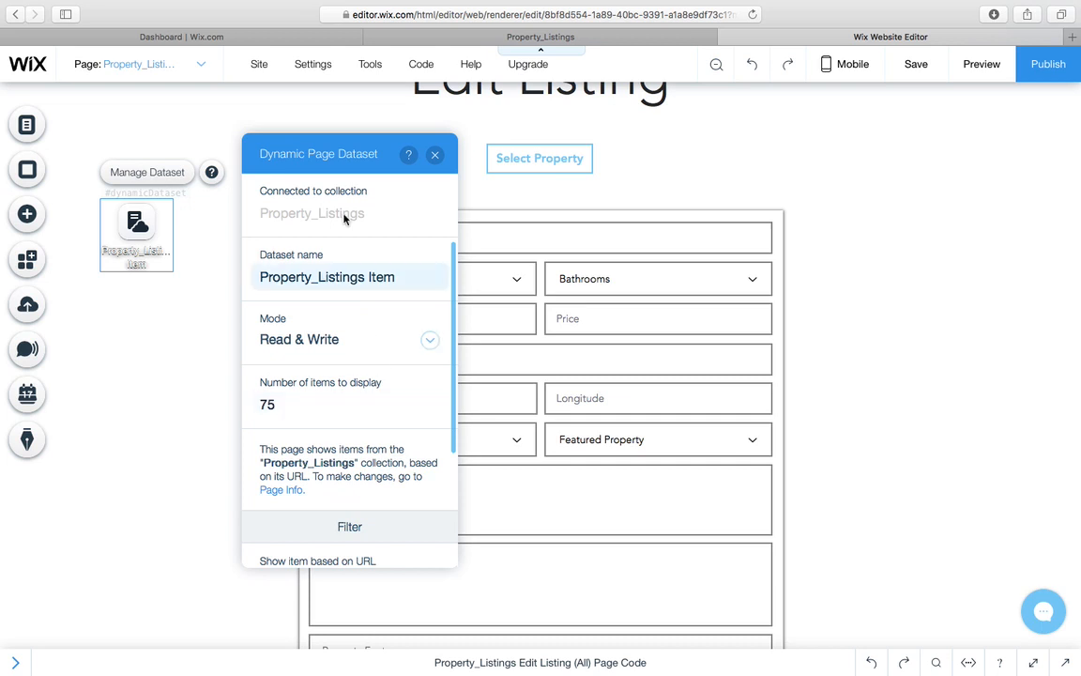
{"action": "scroll", "coordinate": [360, 488], "scroll_direction": "down", "scroll_amount": 3}
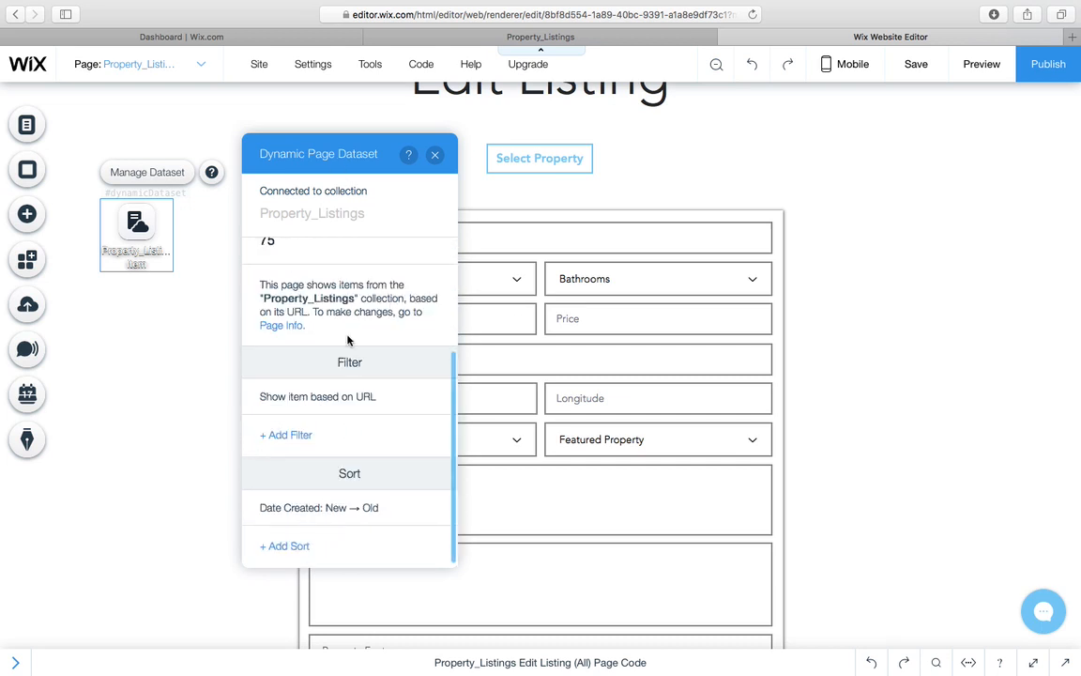
{"action": "scroll", "coordinate": [386, 404], "scroll_direction": "up", "scroll_amount": 3}
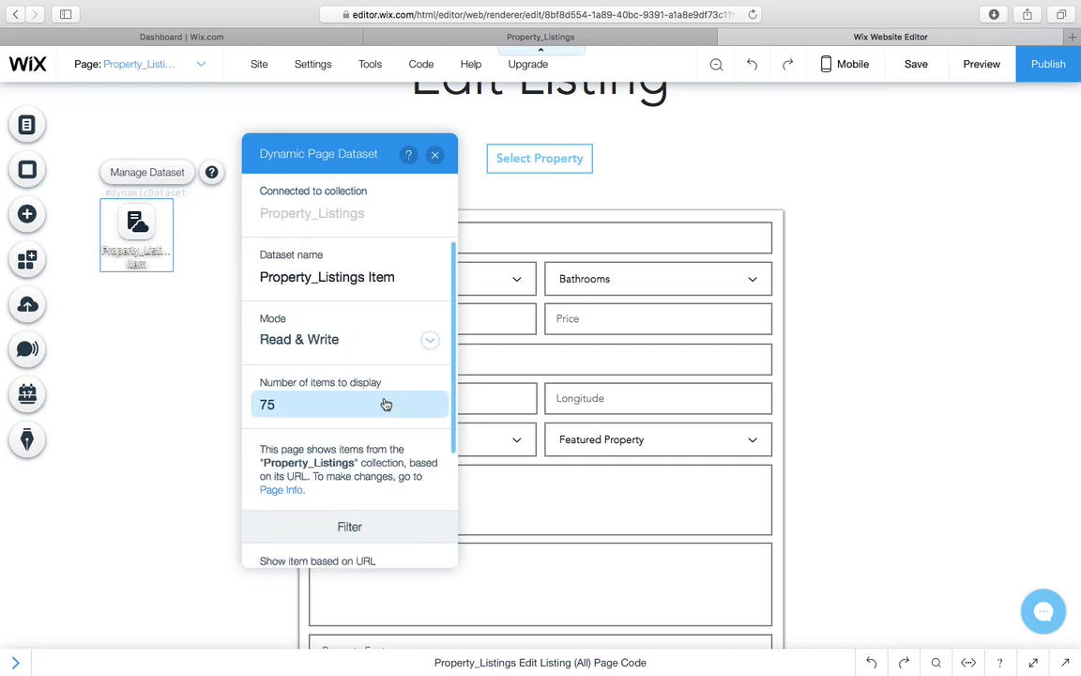
{"action": "left_click", "coordinate": [435, 156]}
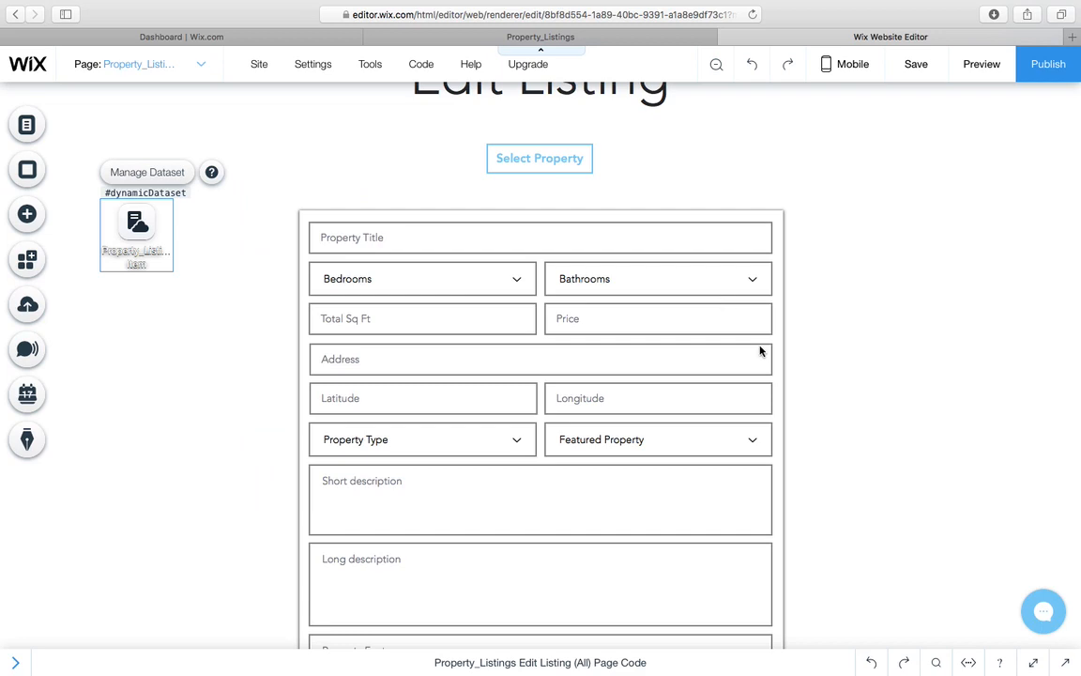
Step: Move the Delete Listing button slightly down from its row beside Update Listing and show the page's hidden elements
{"action": "scroll", "coordinate": [760, 349], "scroll_direction": "down", "scroll_amount": 5}
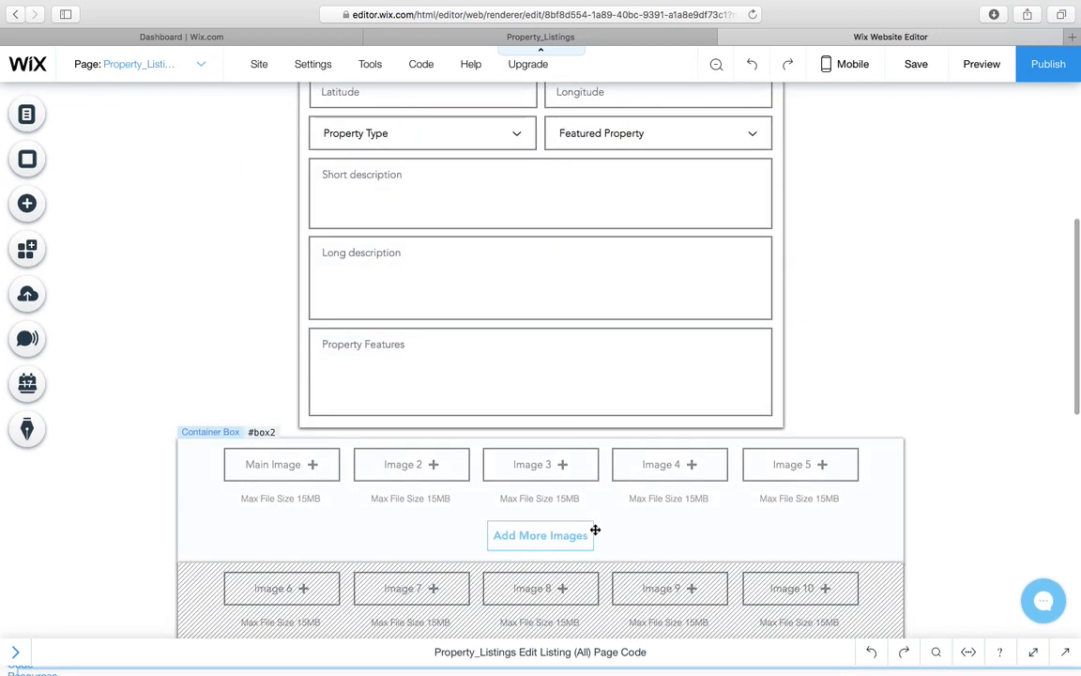
{"action": "scroll", "coordinate": [595, 530], "scroll_direction": "down", "scroll_amount": 4}
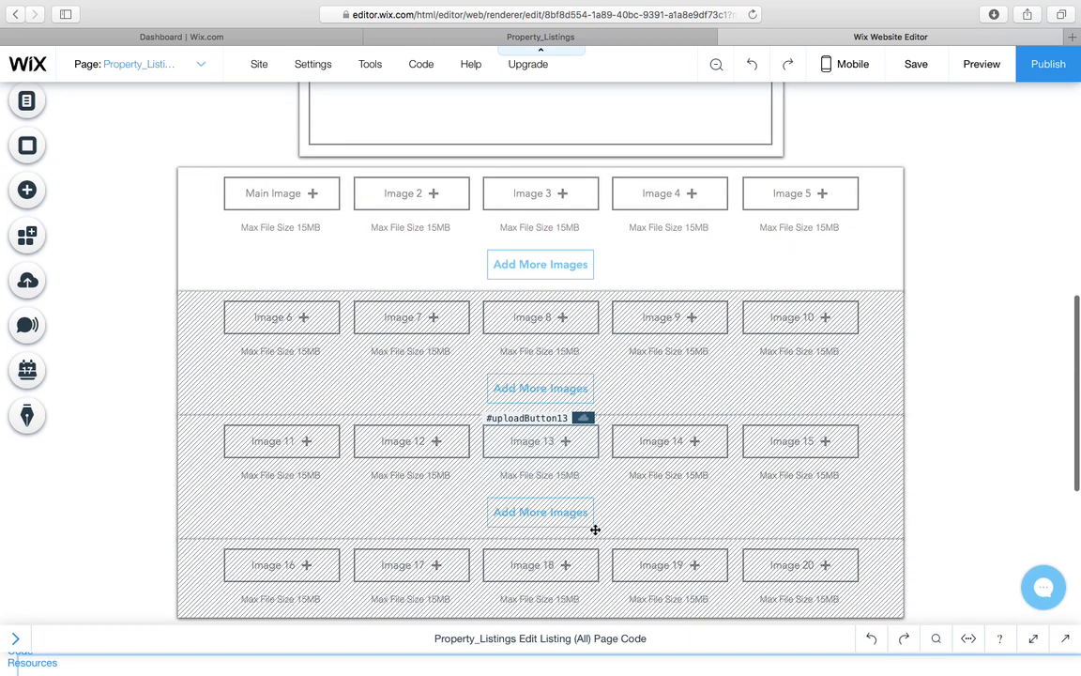
{"action": "scroll", "coordinate": [594, 526], "scroll_direction": "down", "scroll_amount": 2}
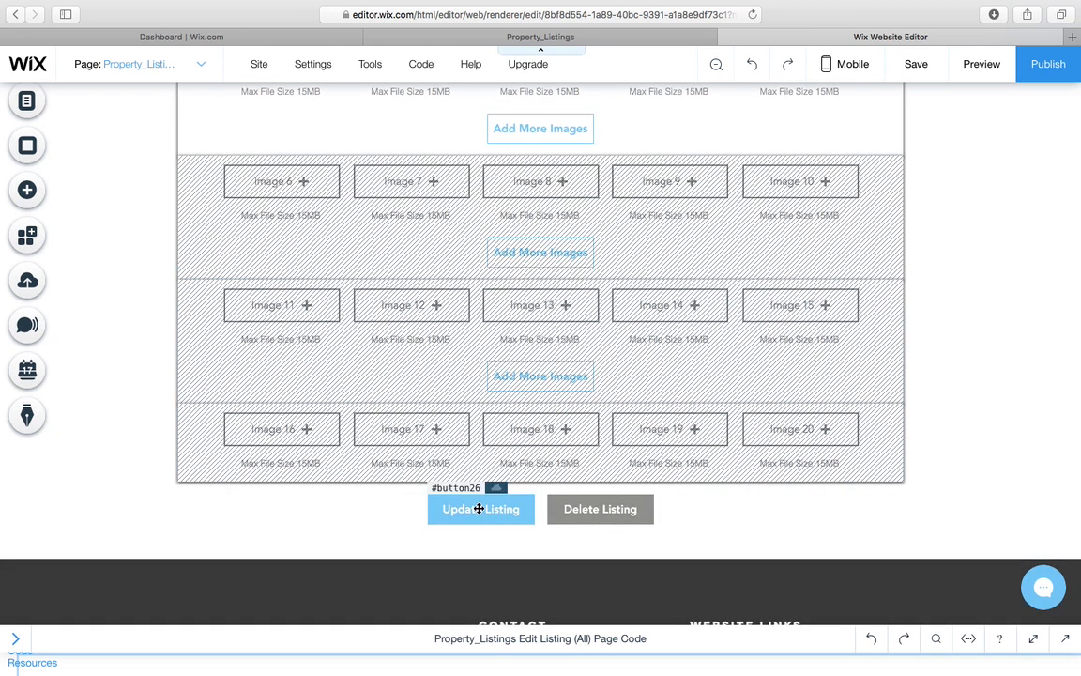
{"action": "left_click", "coordinate": [611, 518]}
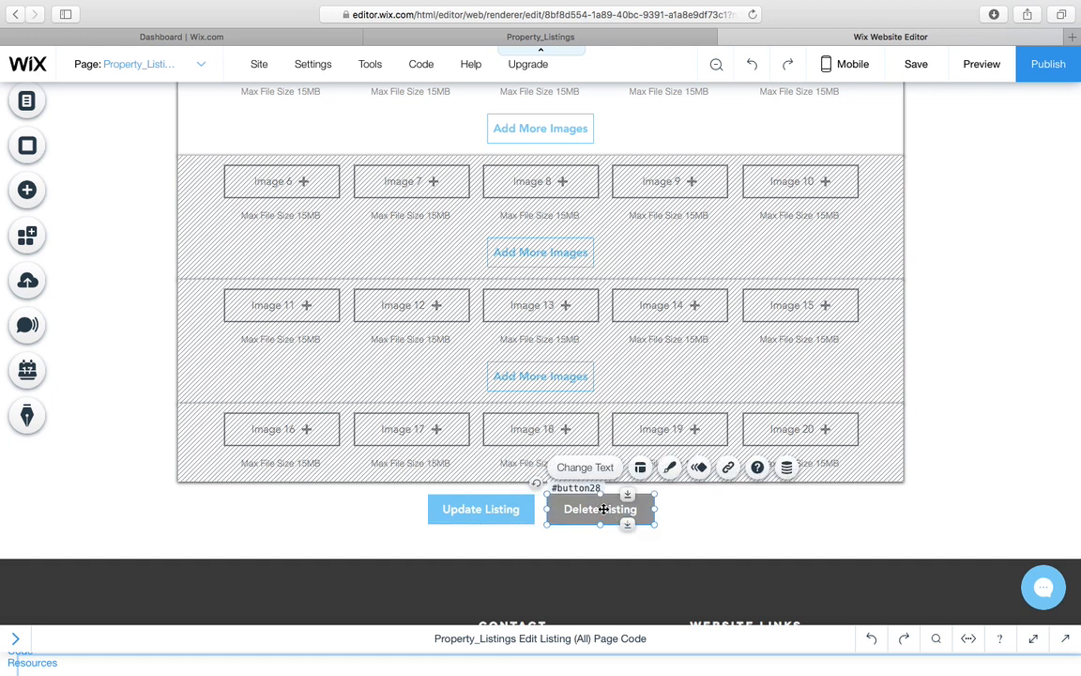
{"action": "left_click_drag", "start_coordinate": [603, 508], "coordinate": [602, 547]}
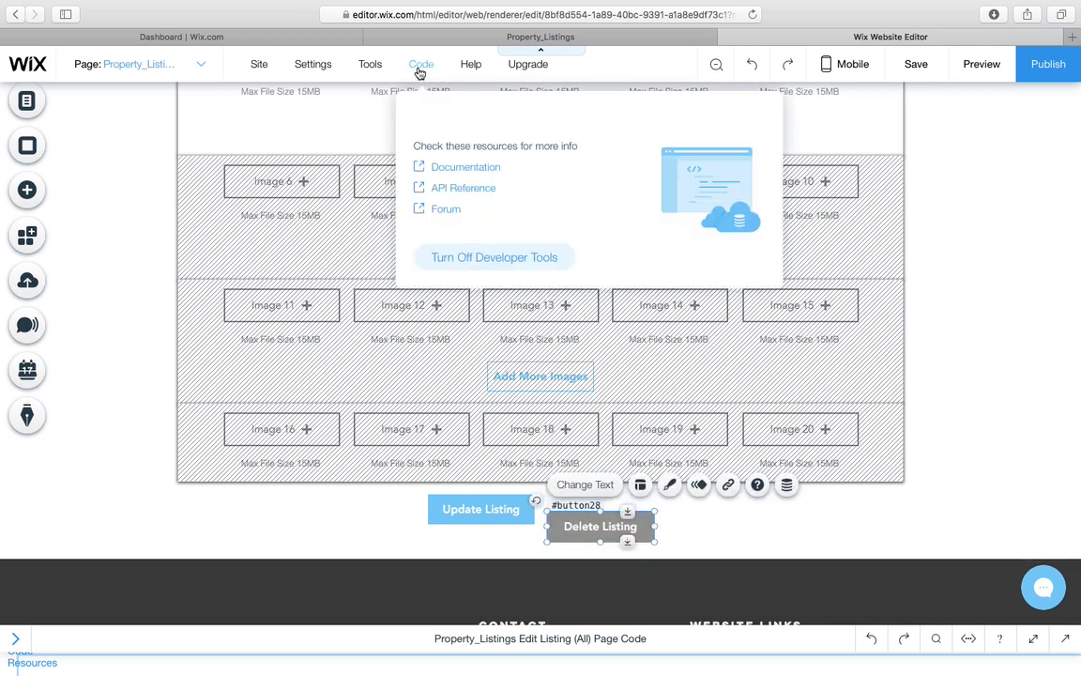
{"action": "mouse_move", "coordinate": [345, 79]}
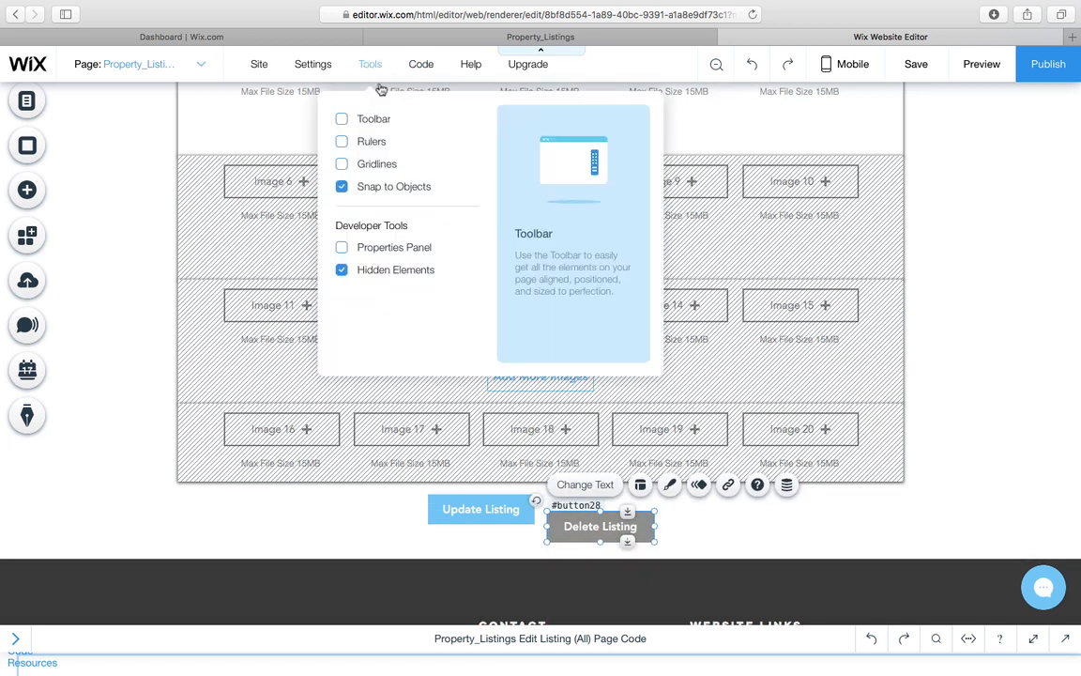
{"action": "left_click", "coordinate": [385, 271]}
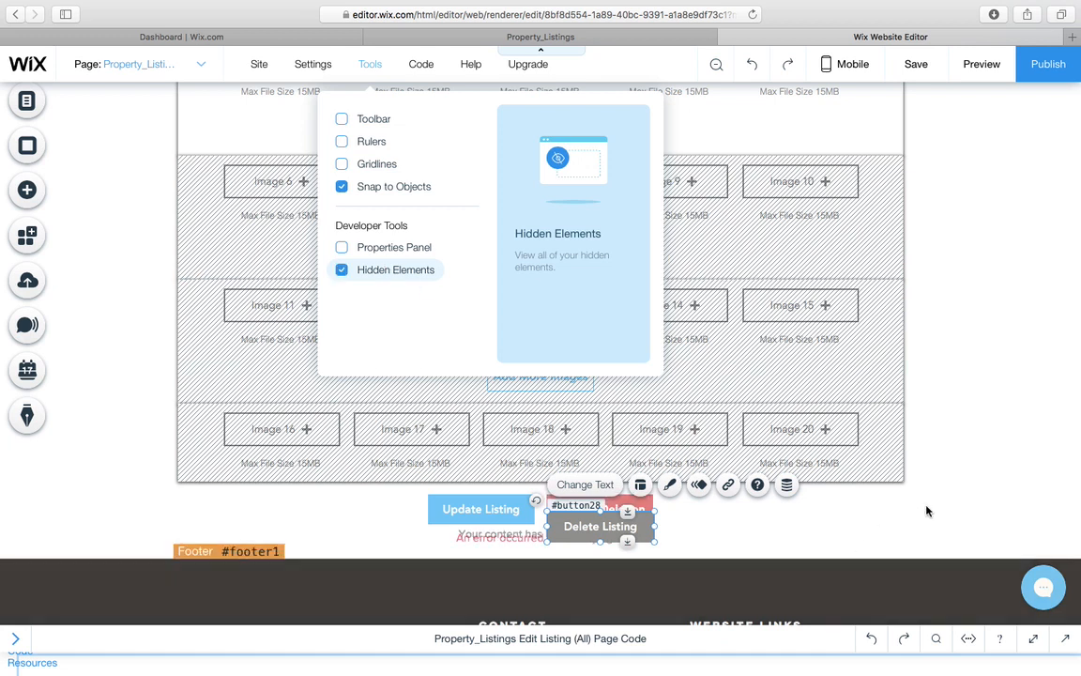
Step: Review the Confirm Deletion button's dataset connection and its available link actions, keeping Delete selected
{"action": "left_click", "coordinate": [603, 525]}
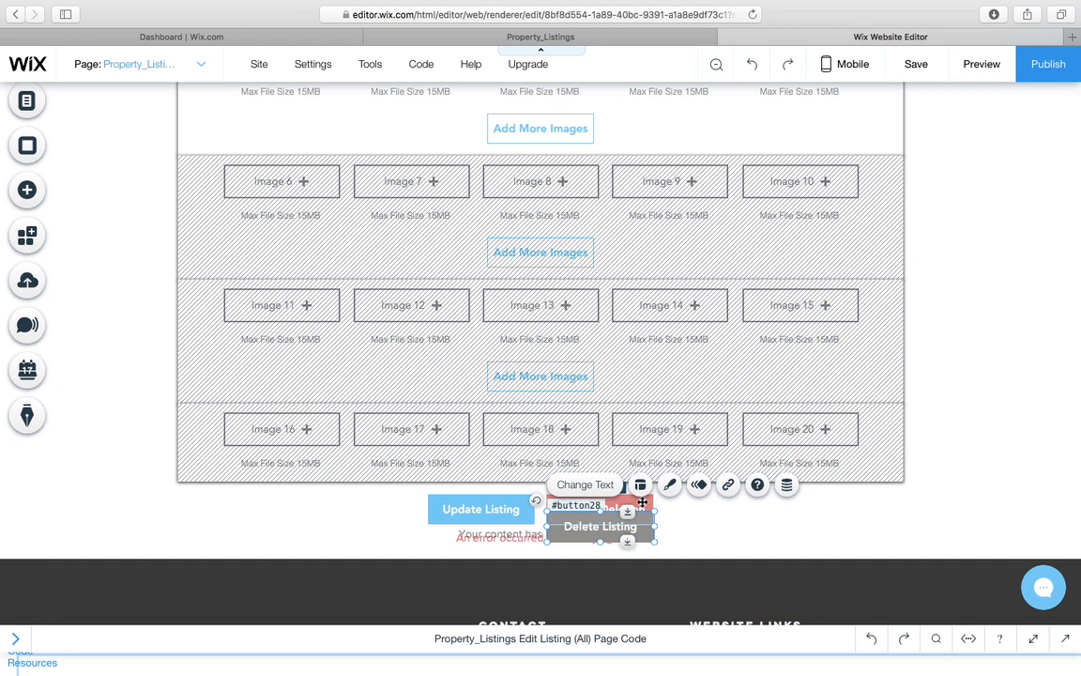
{"action": "left_click", "coordinate": [642, 503]}
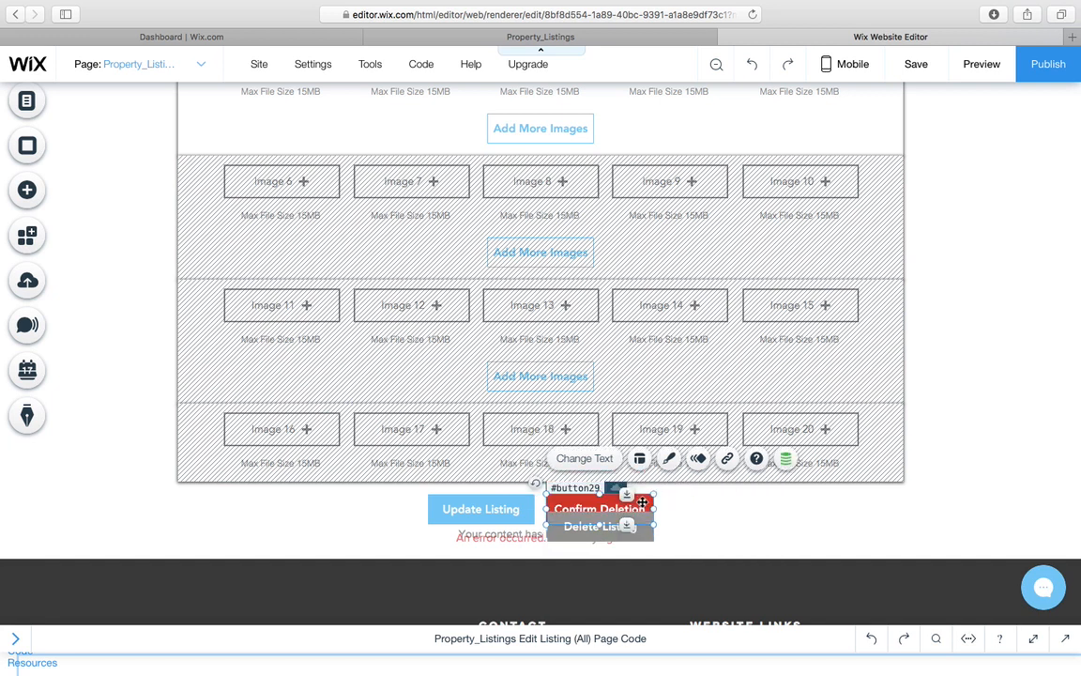
{"action": "left_click", "coordinate": [786, 459]}
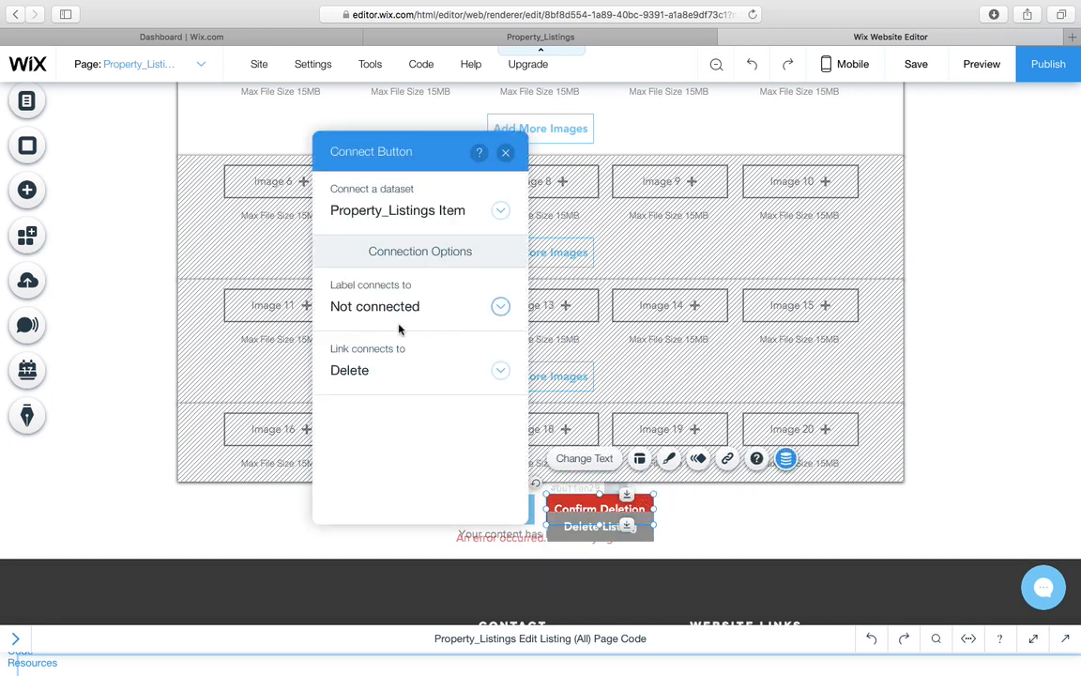
{"action": "left_click", "coordinate": [388, 379]}
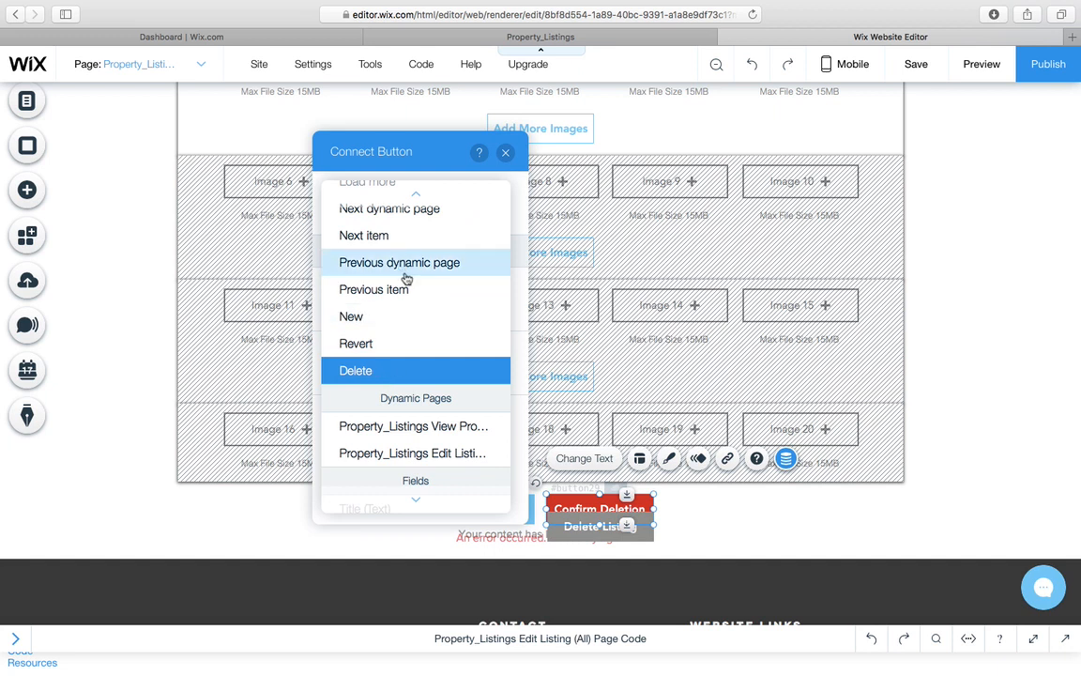
{"action": "scroll", "coordinate": [406, 246], "scroll_direction": "up", "scroll_amount": 2}
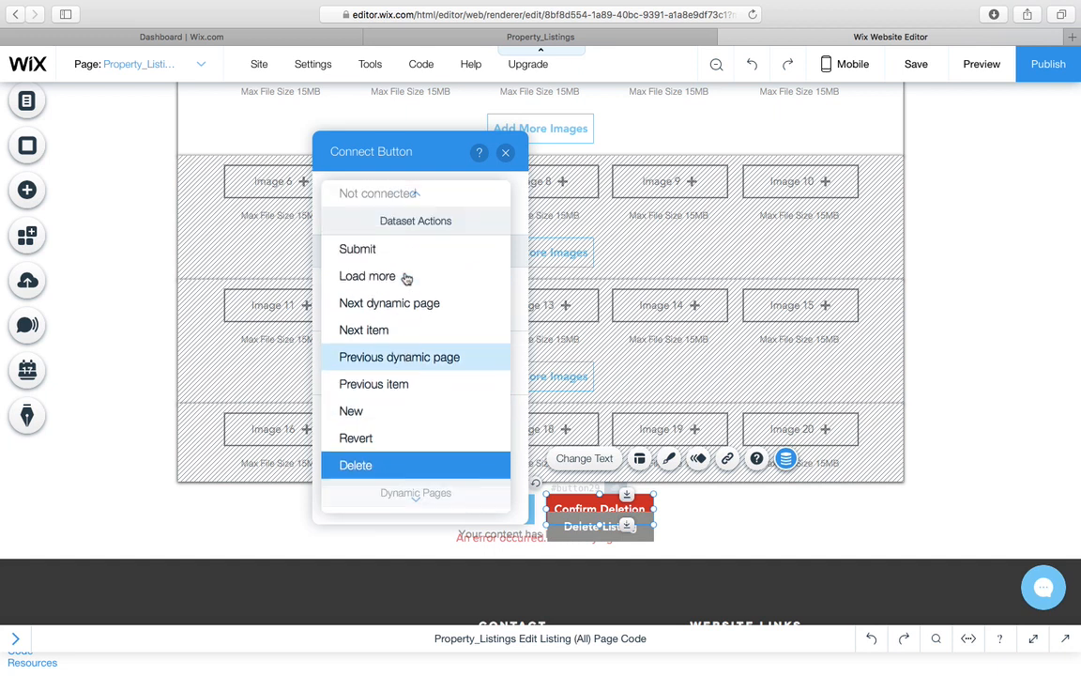
{"action": "left_click", "coordinate": [357, 466]}
{"action": "left_click", "coordinate": [505, 154]}
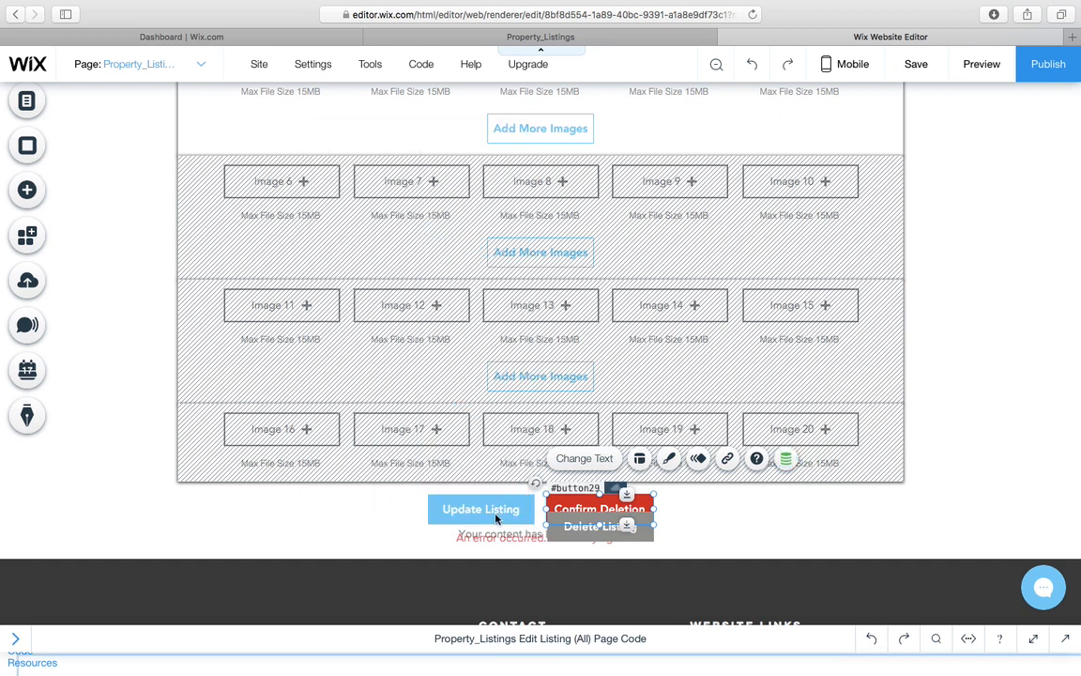
Step: Inspect the Update Listing button's dataset connection options and close them
{"action": "left_click", "coordinate": [482, 509]}
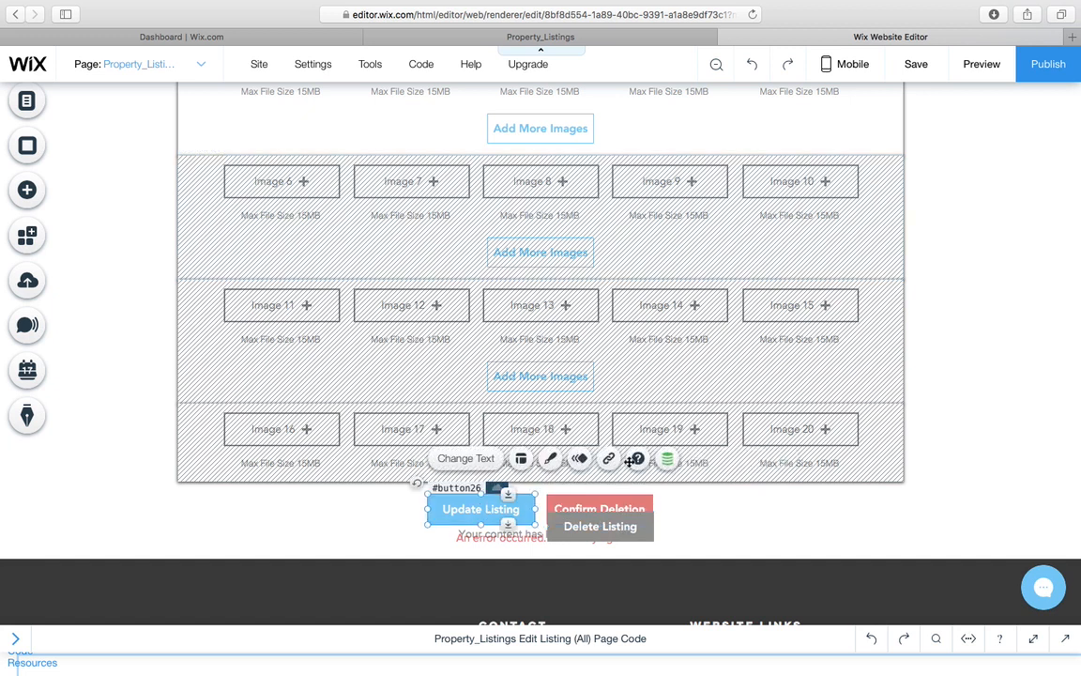
{"action": "left_click", "coordinate": [666, 462]}
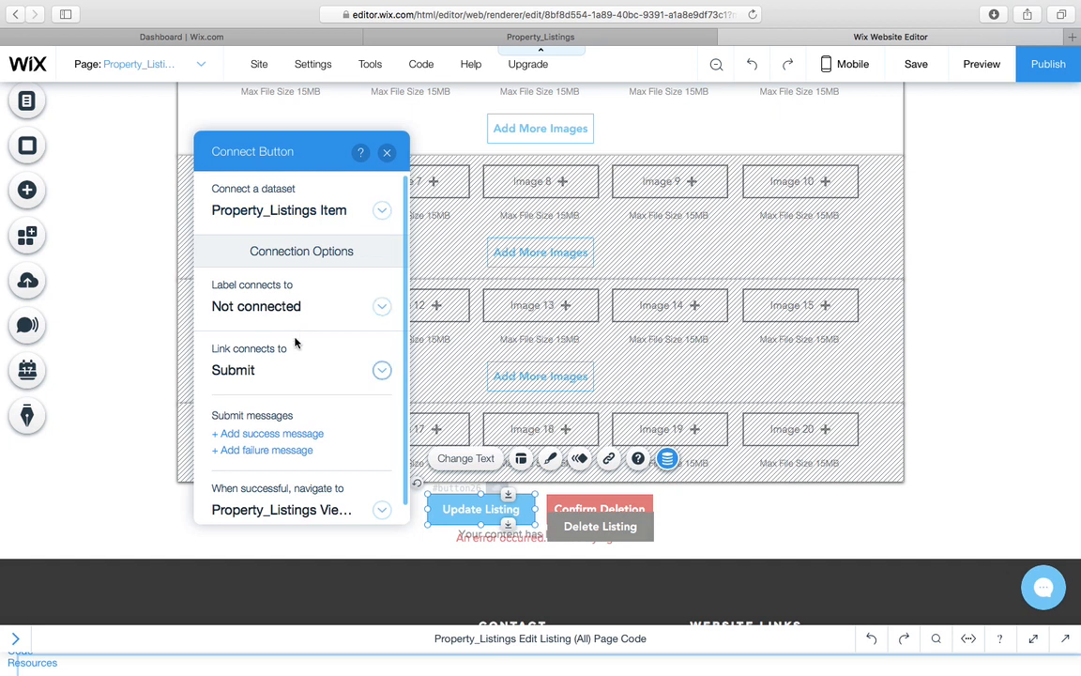
{"action": "left_click", "coordinate": [388, 154]}
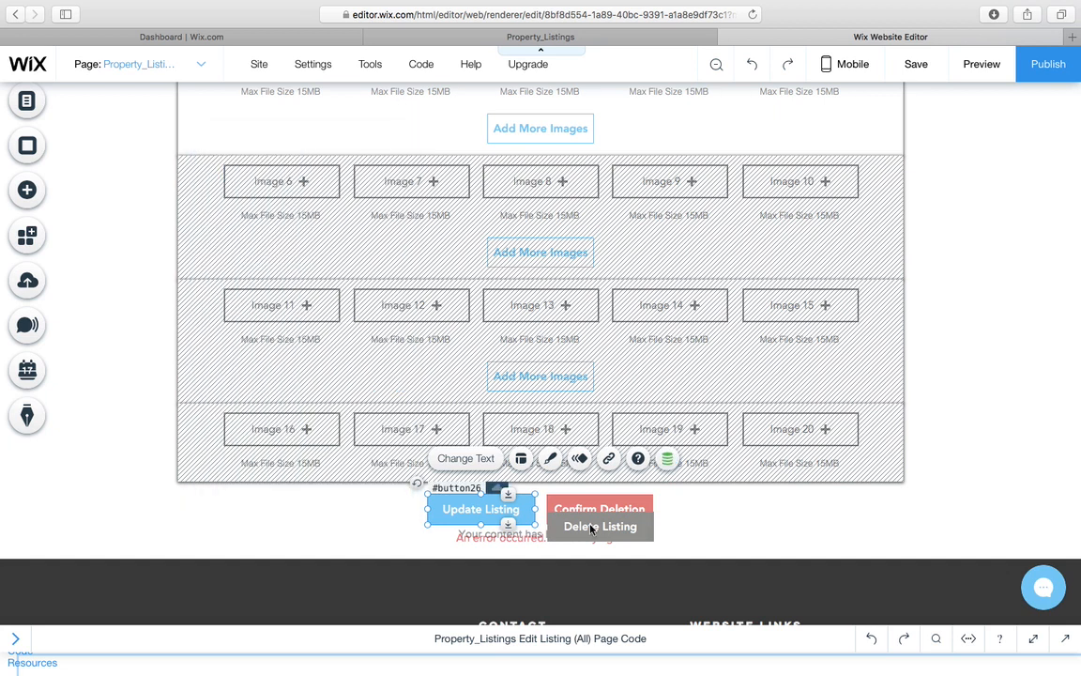
Step: Move the Delete Listing button back over Confirm Deletion, level with Update Listing, and switch to the live Edit Listing page
{"action": "mouse_move", "coordinate": [599, 521]}
{"action": "left_mouse_down"}
{"action": "mouse_move", "coordinate": [597, 472]}
{"action": "mouse_move", "coordinate": [598, 531]}
{"action": "left_mouse_up"}
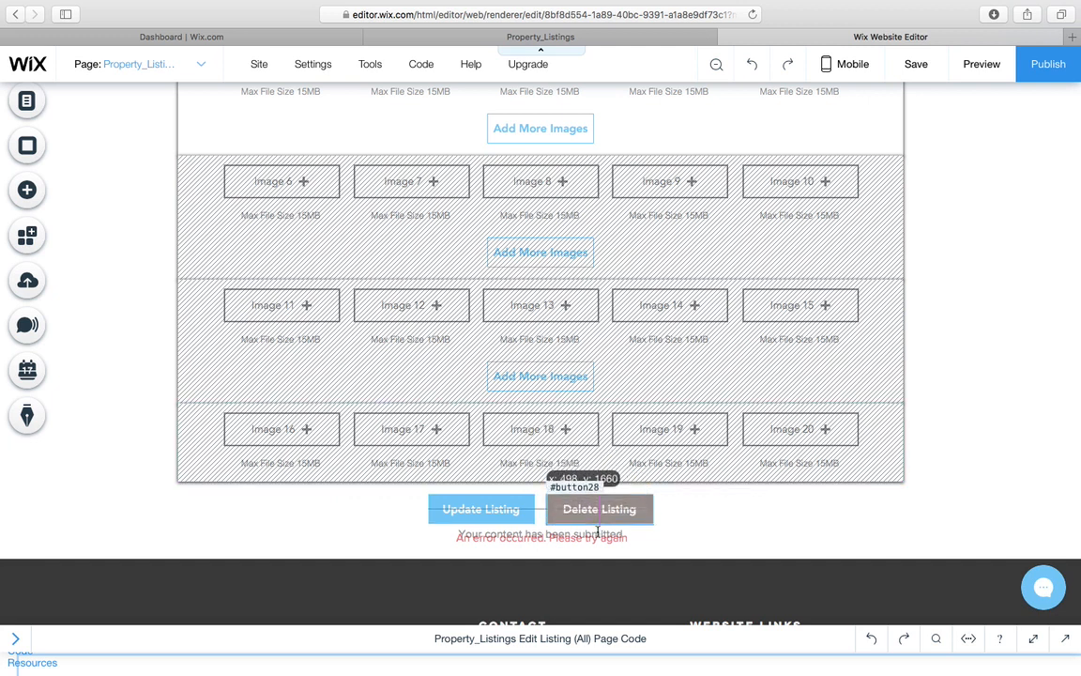
{"action": "left_click", "coordinate": [816, 520]}
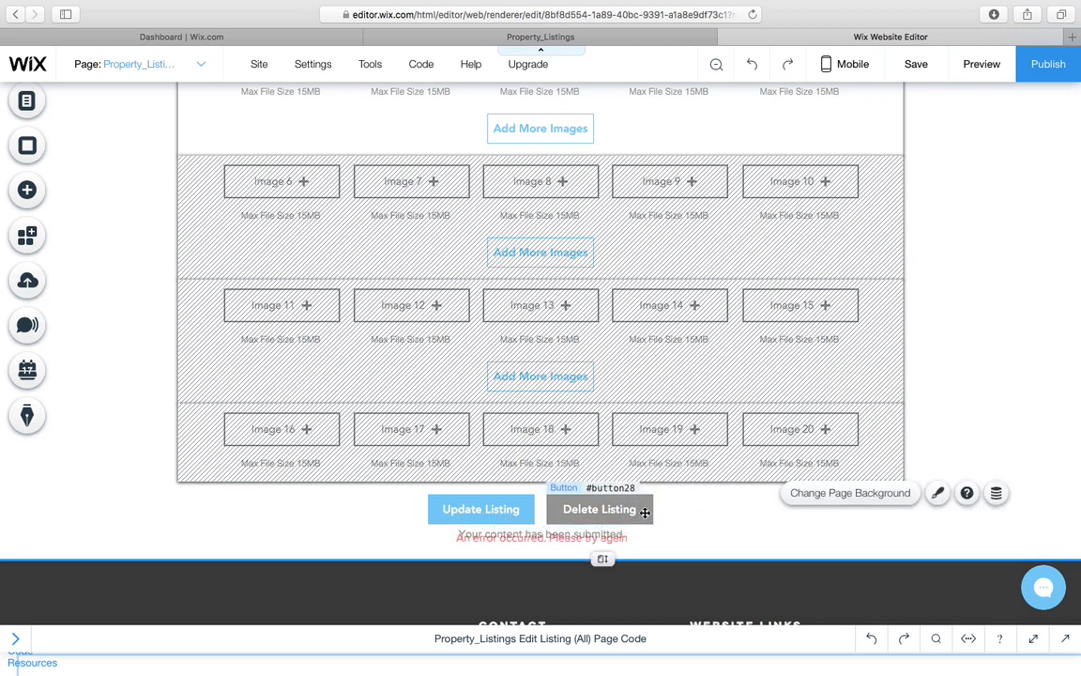
{"action": "left_click", "coordinate": [650, 39]}
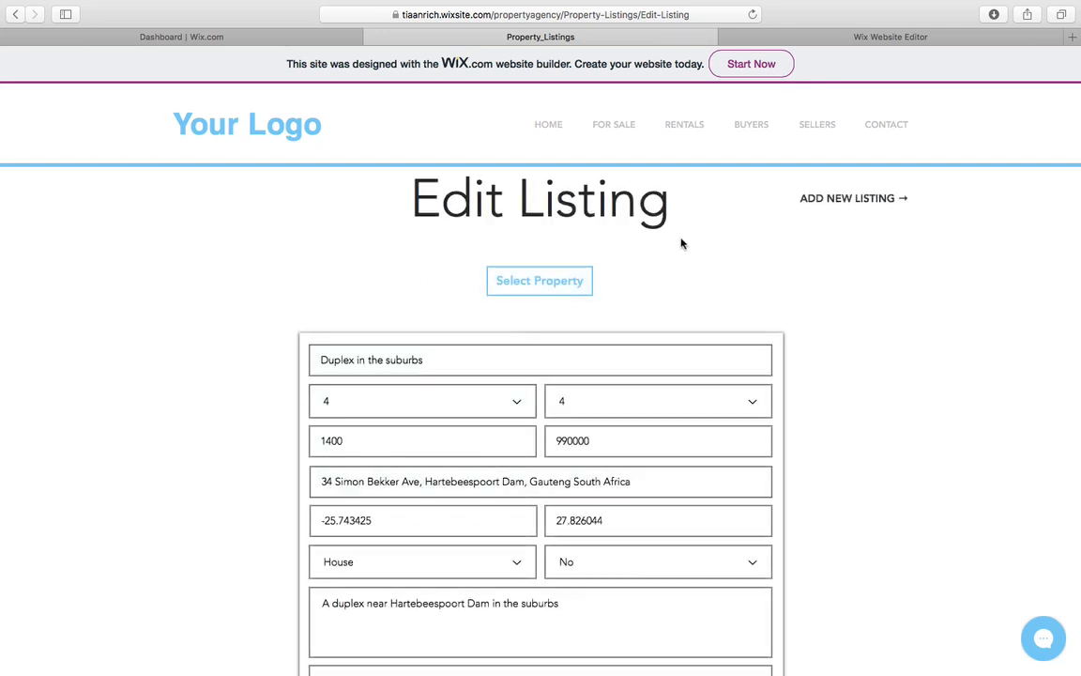
Step: Choose the quaint three bedroom Farmhouse from the property table and look through its details in the Edit Listing form
{"action": "left_click", "coordinate": [557, 279]}
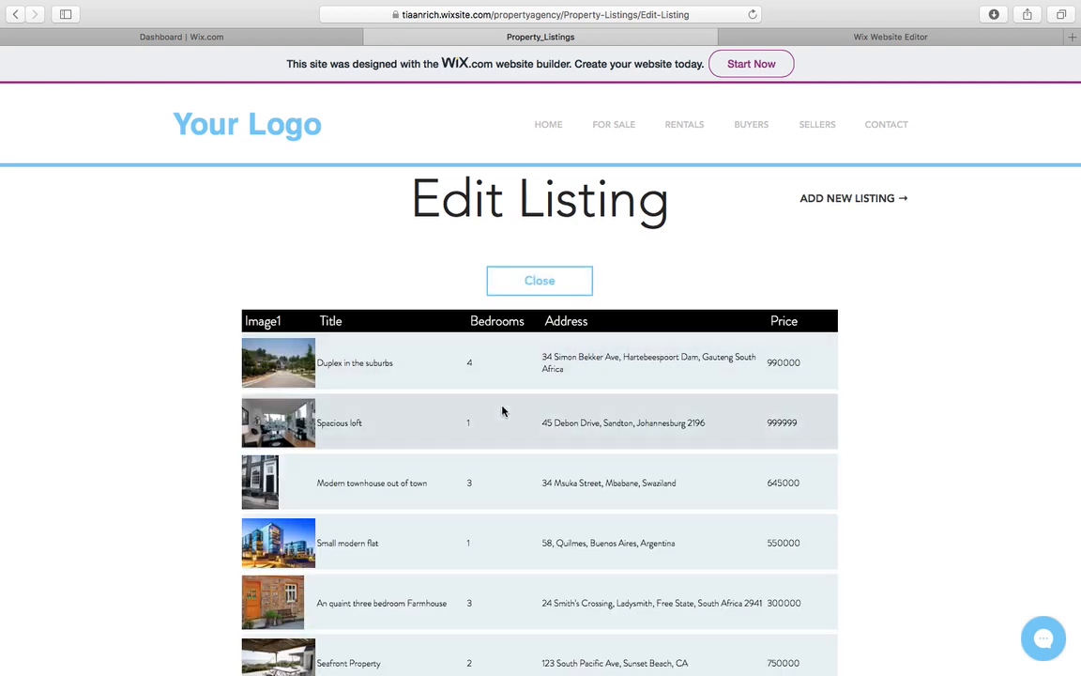
{"action": "scroll", "coordinate": [502, 411], "scroll_direction": "down", "scroll_amount": 3}
{"action": "scroll", "coordinate": [502, 410], "scroll_direction": "up", "scroll_amount": 2}
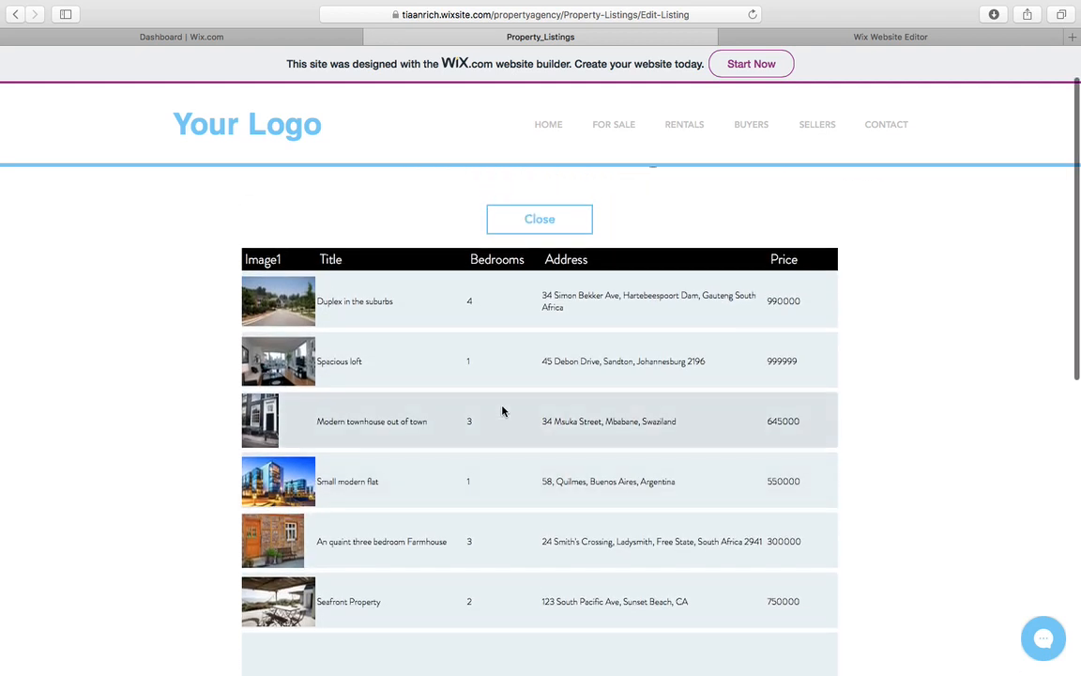
{"action": "left_click", "coordinate": [279, 546]}
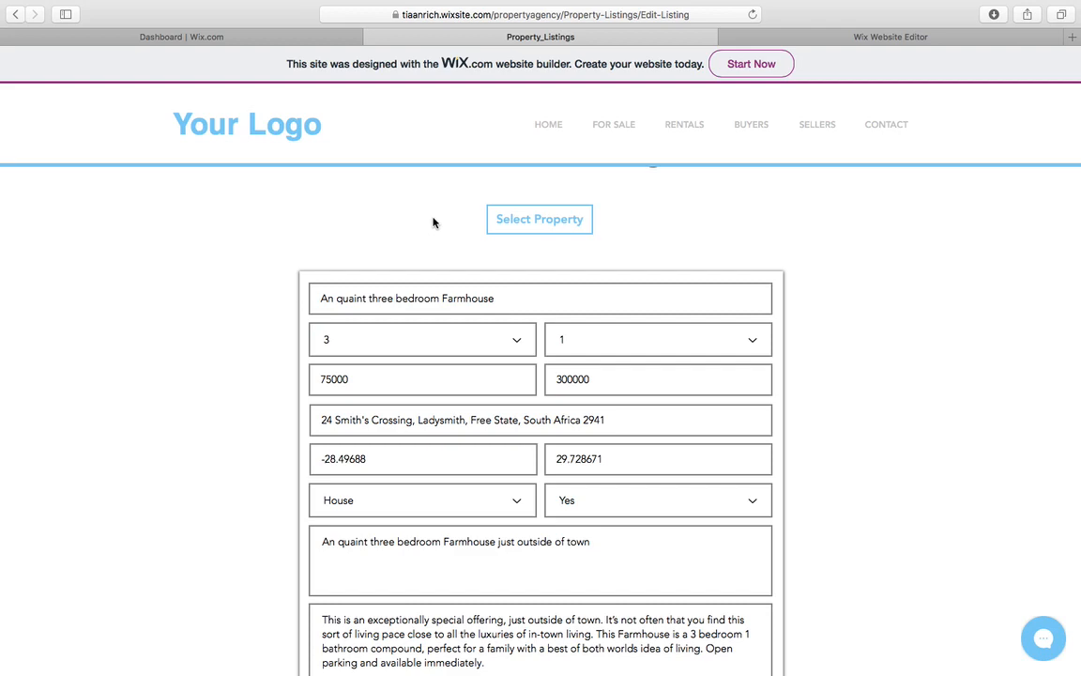
{"action": "scroll", "coordinate": [668, 486], "scroll_direction": "down", "scroll_amount": 5}
{"action": "scroll", "coordinate": [669, 481], "scroll_direction": "down", "scroll_amount": 2}
{"action": "scroll", "coordinate": [669, 481], "scroll_direction": "up", "scroll_amount": 6}
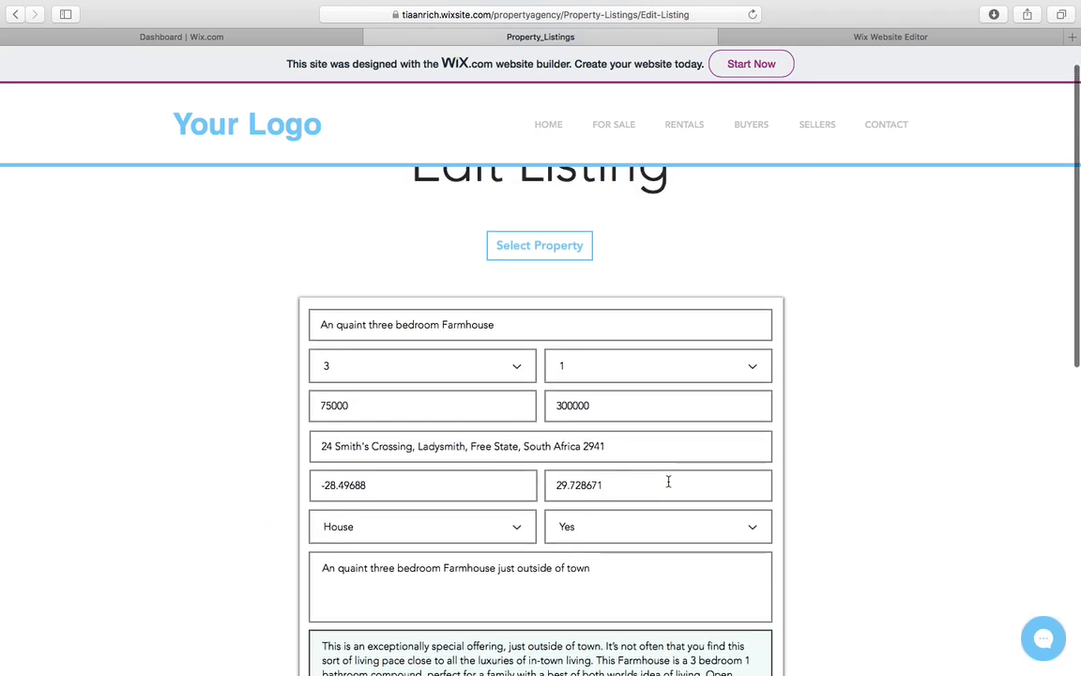
Step: Set the farmhouse listing's number of bedrooms to 2 and submit the listing update
{"action": "left_click", "coordinate": [449, 370]}
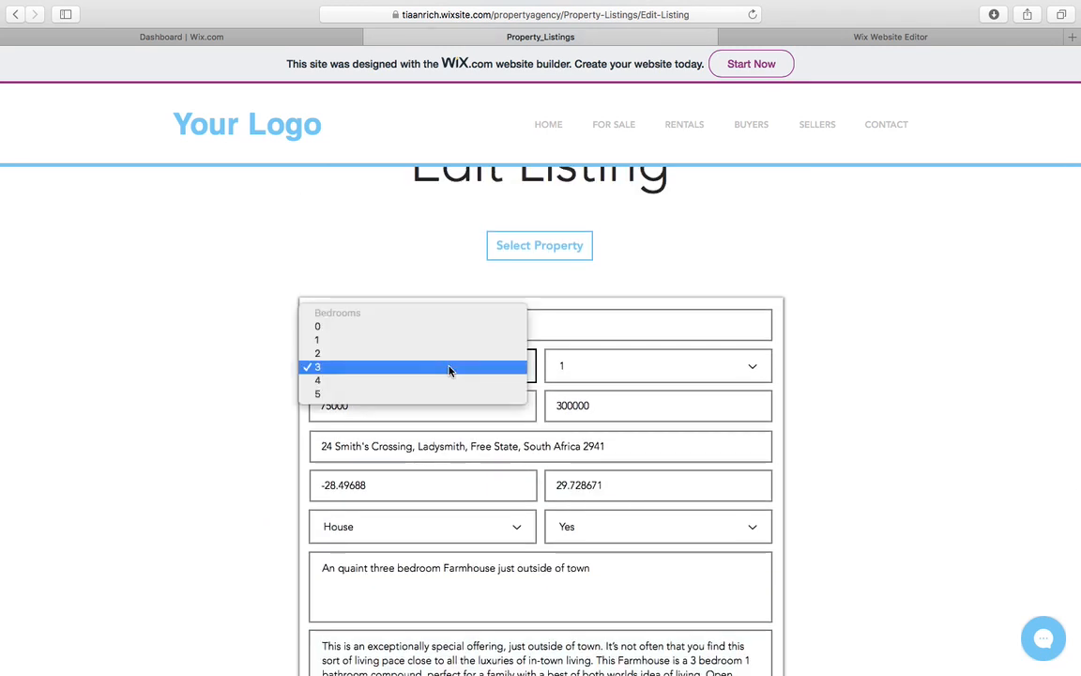
{"action": "left_click", "coordinate": [446, 355]}
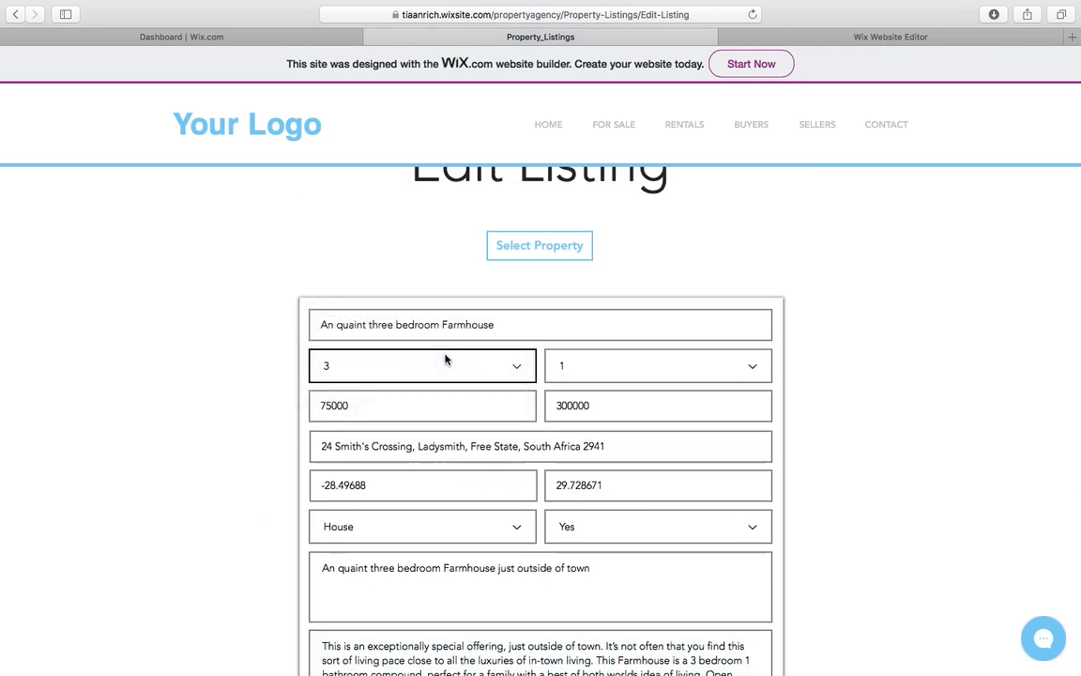
{"action": "scroll", "coordinate": [215, 316], "scroll_direction": "down", "scroll_amount": 4}
{"action": "scroll", "coordinate": [215, 316], "scroll_direction": "down", "scroll_amount": 3}
{"action": "left_click", "coordinate": [497, 619]}
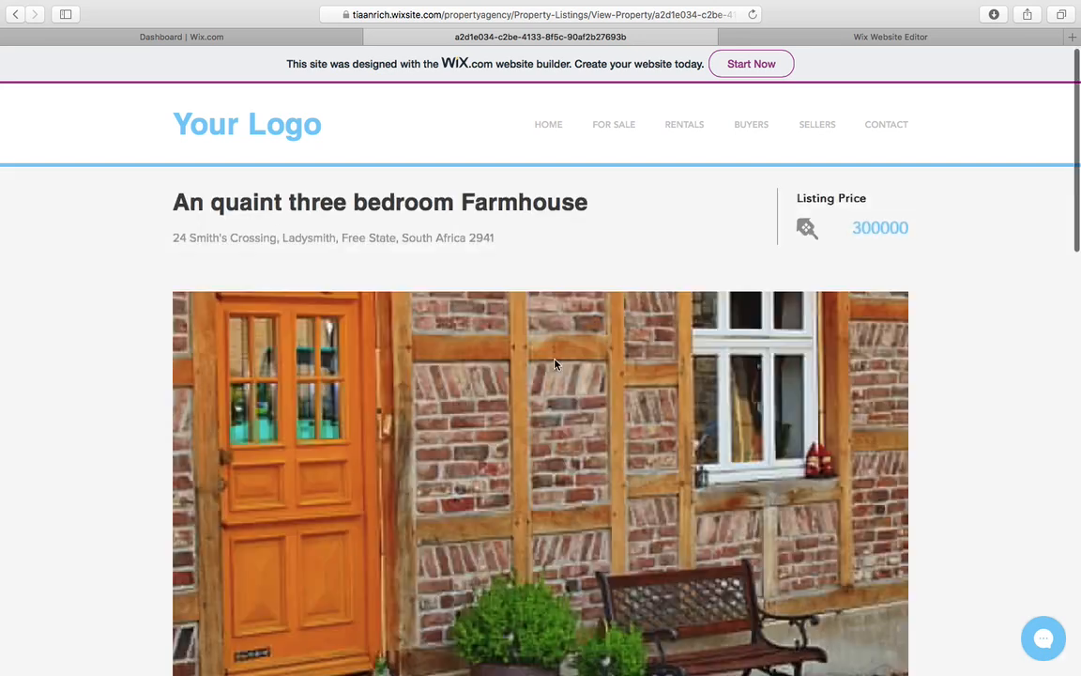
Step: Check the farmhouse's property page from its details down to the location map, and return to the Edit Listing page
{"action": "scroll", "coordinate": [554, 364], "scroll_direction": "down", "scroll_amount": 3}
{"action": "scroll", "coordinate": [555, 364], "scroll_direction": "down", "scroll_amount": 3}
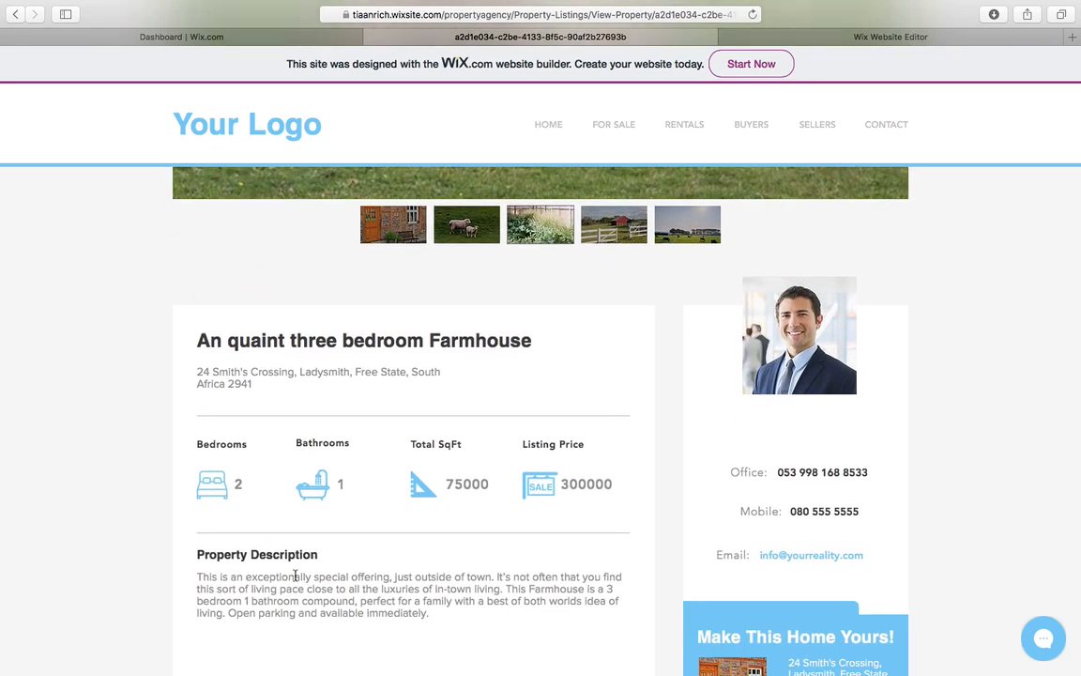
{"action": "scroll", "coordinate": [504, 451], "scroll_direction": "down", "scroll_amount": 3}
{"action": "scroll", "coordinate": [504, 452], "scroll_direction": "down", "scroll_amount": 5}
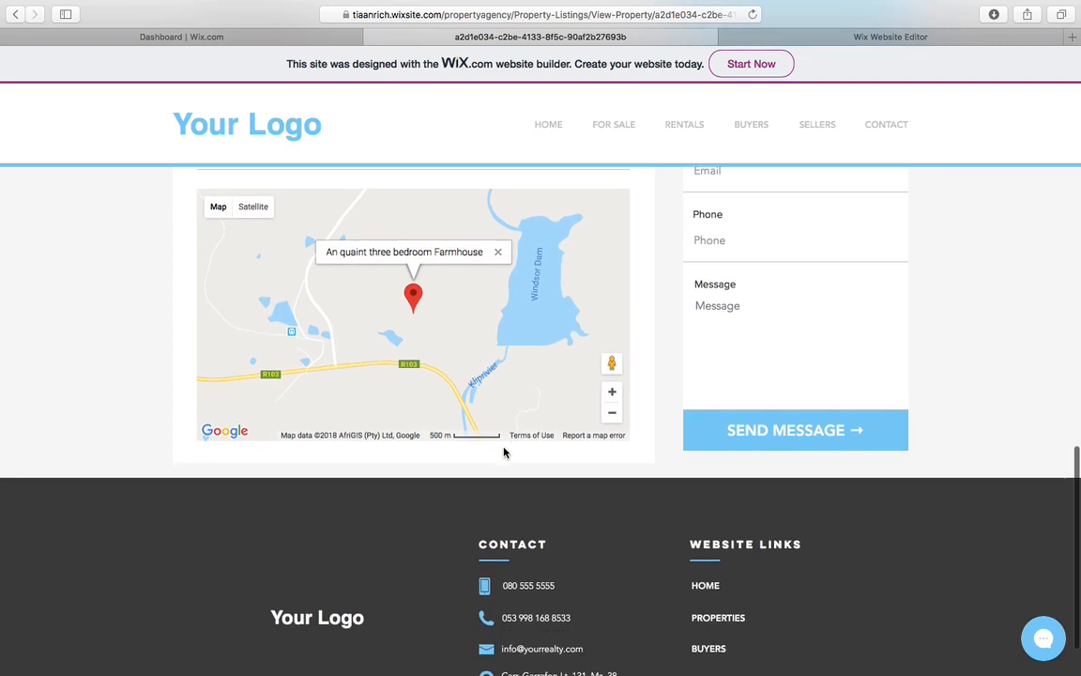
{"action": "scroll", "coordinate": [504, 451], "scroll_direction": "up", "scroll_amount": 7}
{"action": "left_click", "coordinate": [14, 9]}
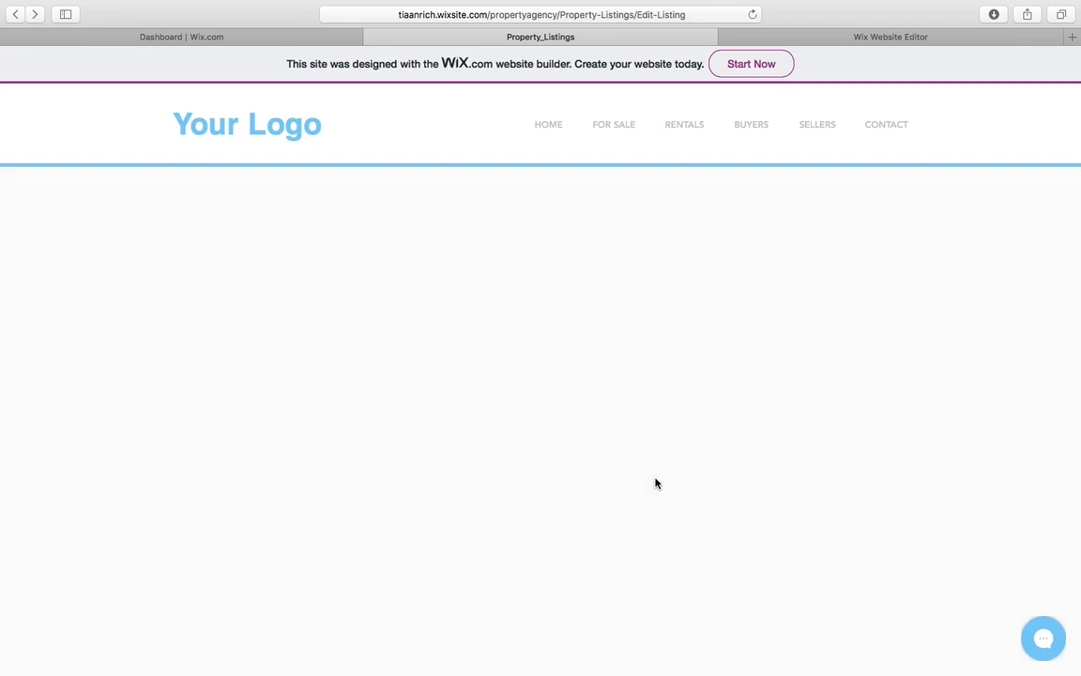
Step: Choose the Duplex in the suburbs listing from the property table, delete it and confirm the deletion
{"action": "scroll", "coordinate": [654, 481], "scroll_direction": "down", "scroll_amount": 1}
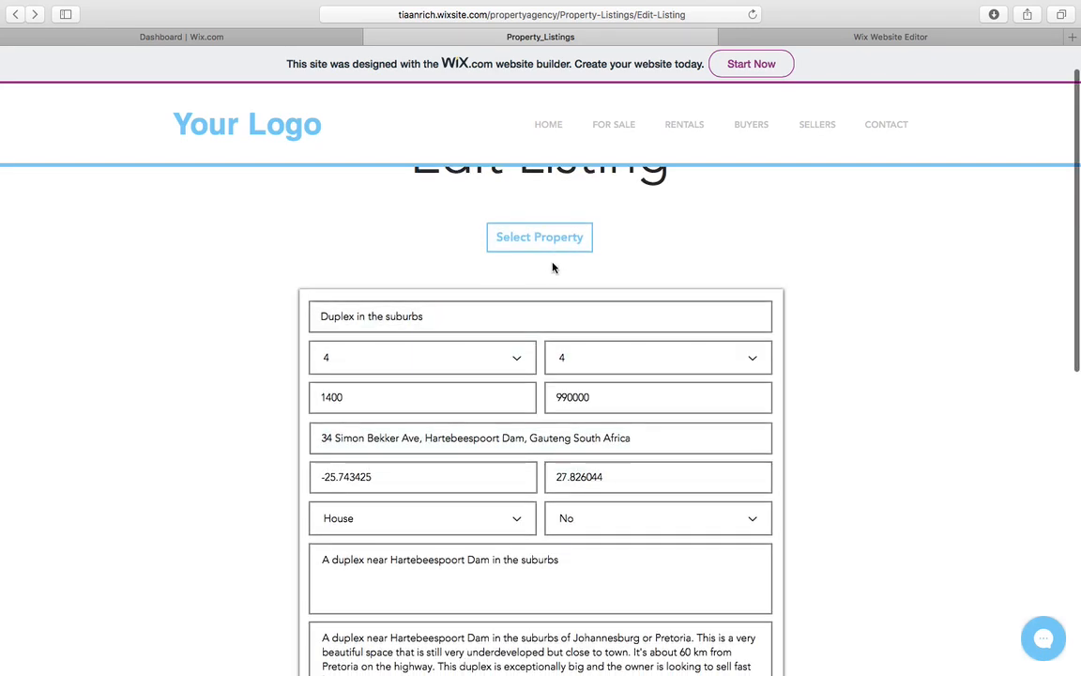
{"action": "left_click", "coordinate": [559, 238]}
{"action": "left_click", "coordinate": [404, 317]}
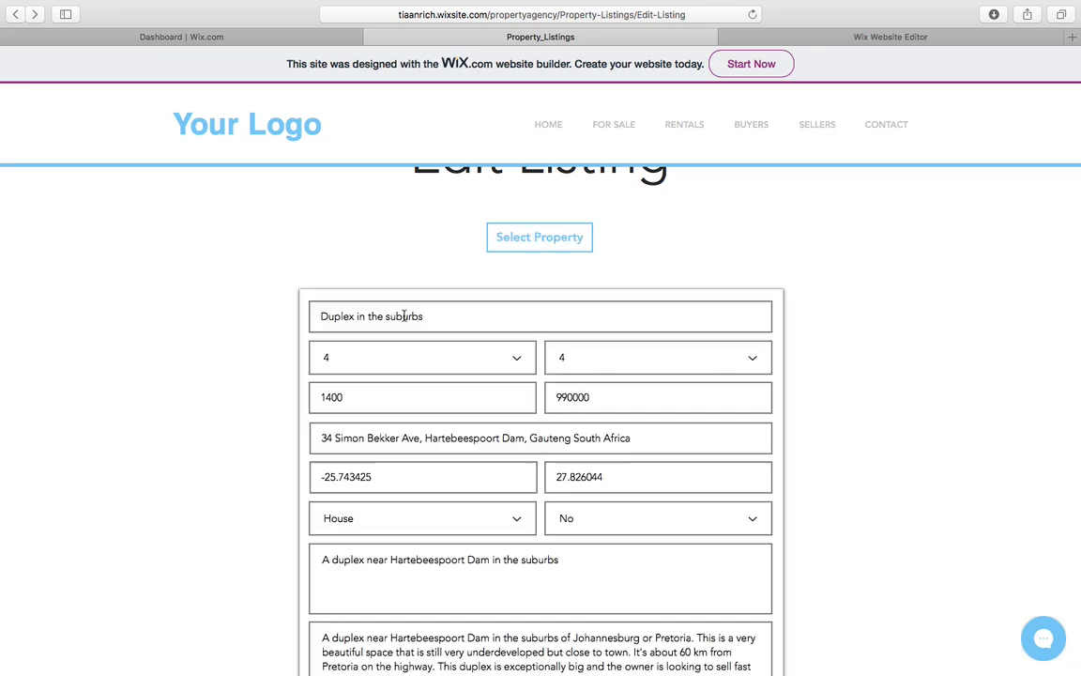
{"action": "scroll", "coordinate": [559, 305], "scroll_direction": "down", "scroll_amount": 5}
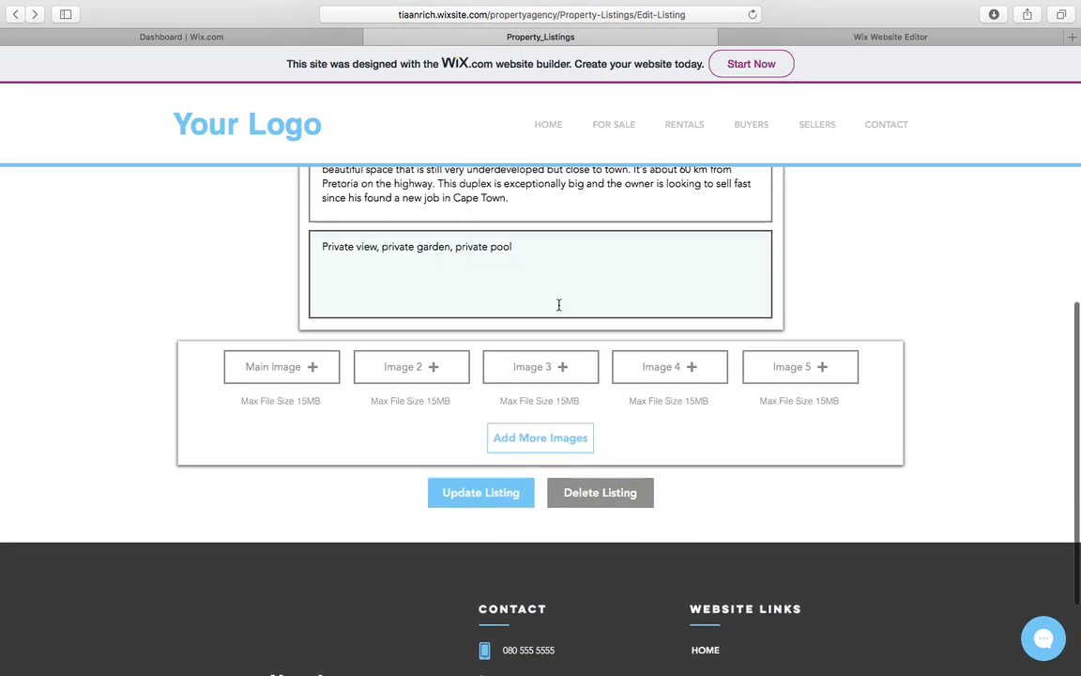
{"action": "left_click", "coordinate": [601, 497]}
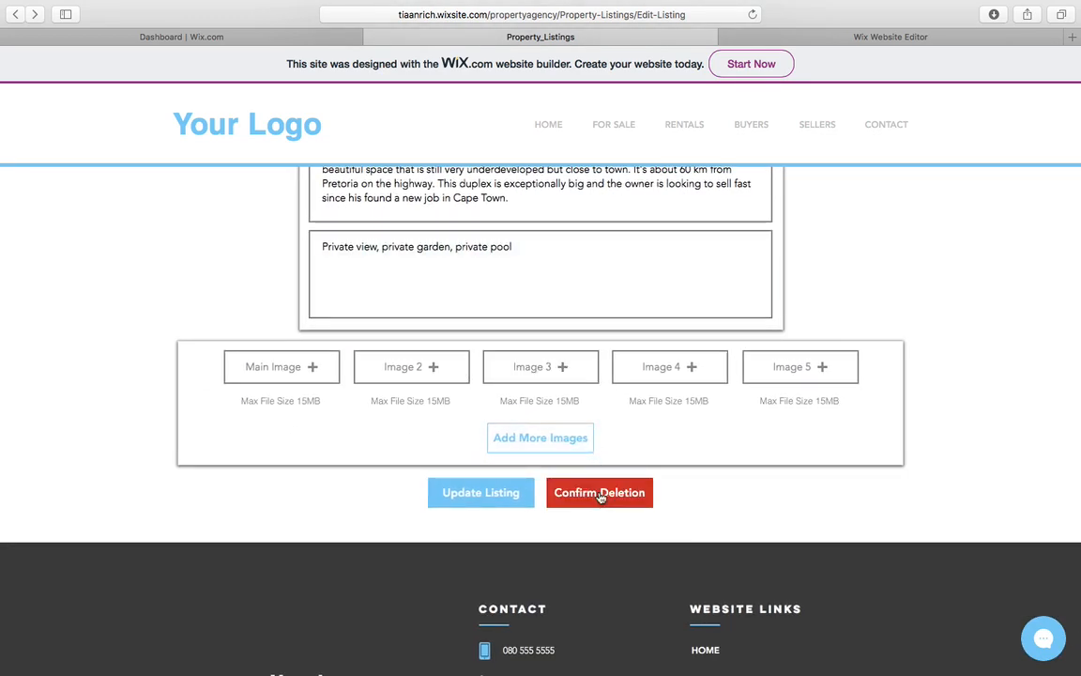
{"action": "left_click", "coordinate": [599, 496]}
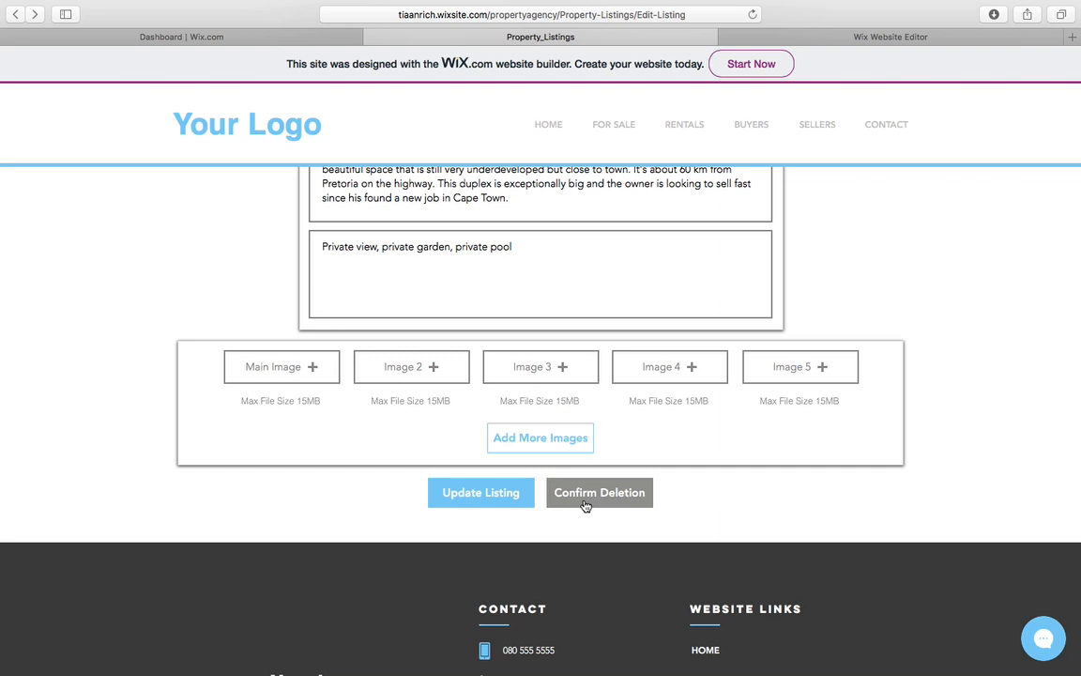
Step: Switch to the Wix Editor and examine the Edit Listing page code, highlighting the functions that expand box3, box4 and box5
{"action": "left_click", "coordinate": [840, 37]}
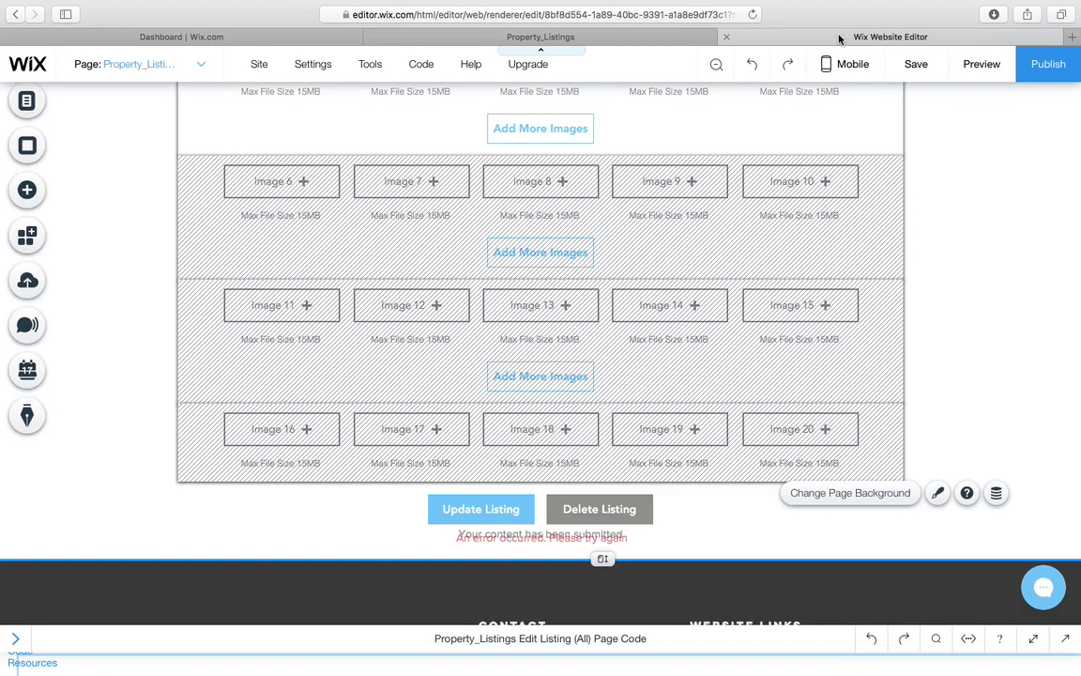
{"action": "left_click", "coordinate": [1033, 640]}
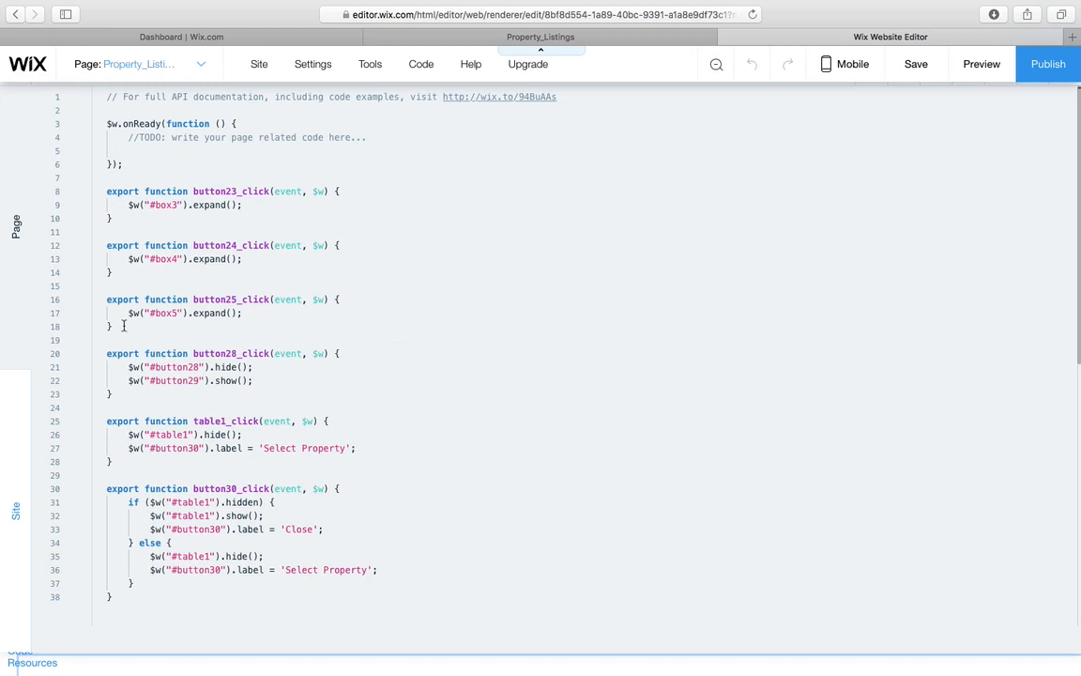
{"action": "left_click_drag", "start_coordinate": [123, 326], "coordinate": [106, 181]}
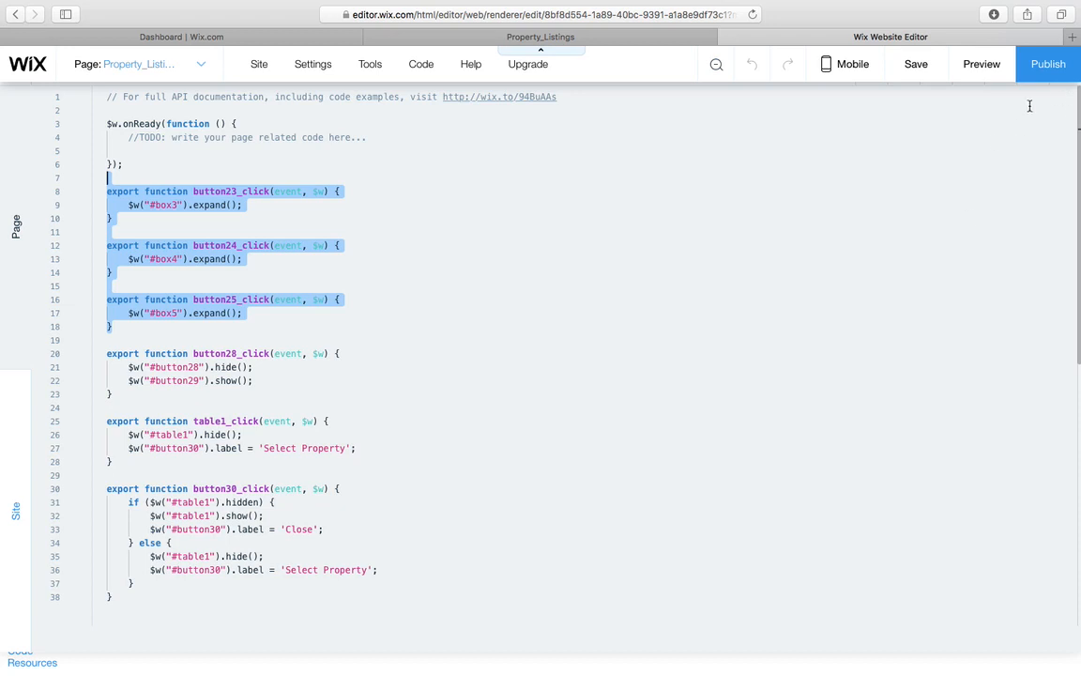
{"action": "left_click", "coordinate": [176, 341]}
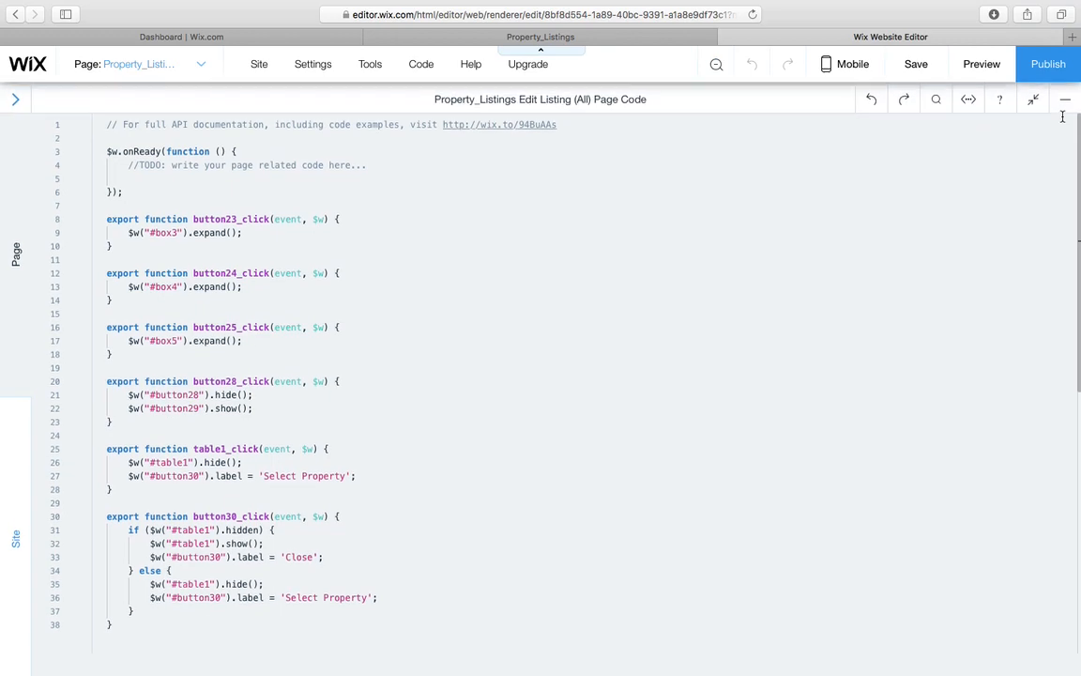
{"action": "left_click", "coordinate": [1033, 100]}
Step: Examine the Delete Listing button alongside the page code's click handlers for button28, table1 and button30
{"action": "scroll", "coordinate": [839, 253], "scroll_direction": "down", "scroll_amount": 1}
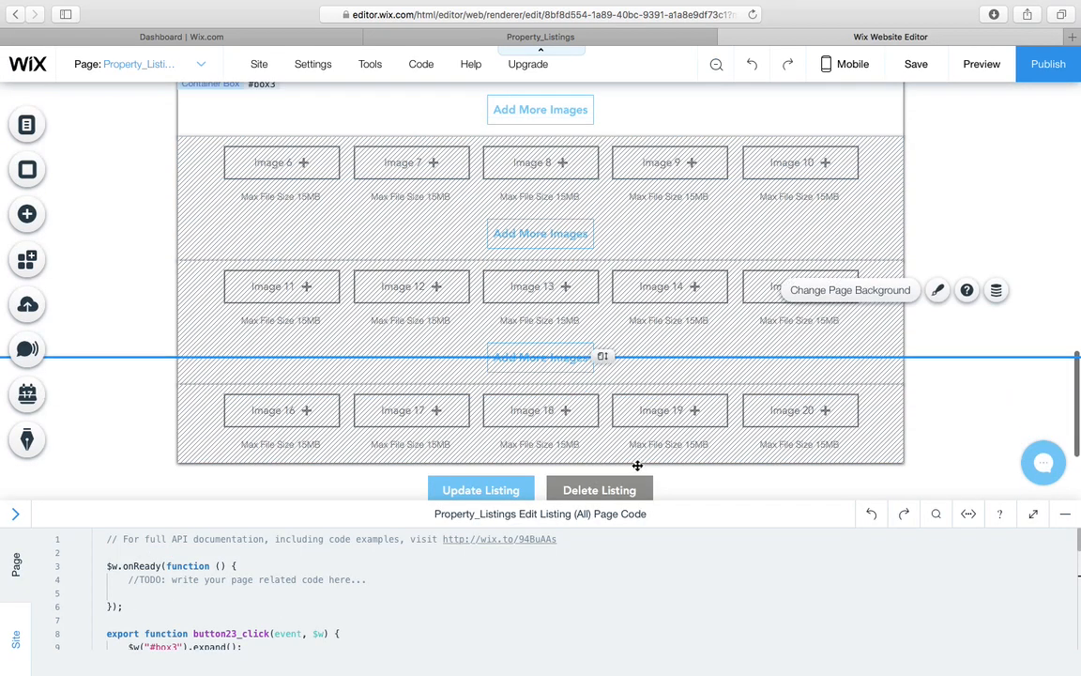
{"action": "scroll", "coordinate": [638, 466], "scroll_direction": "down", "scroll_amount": 4}
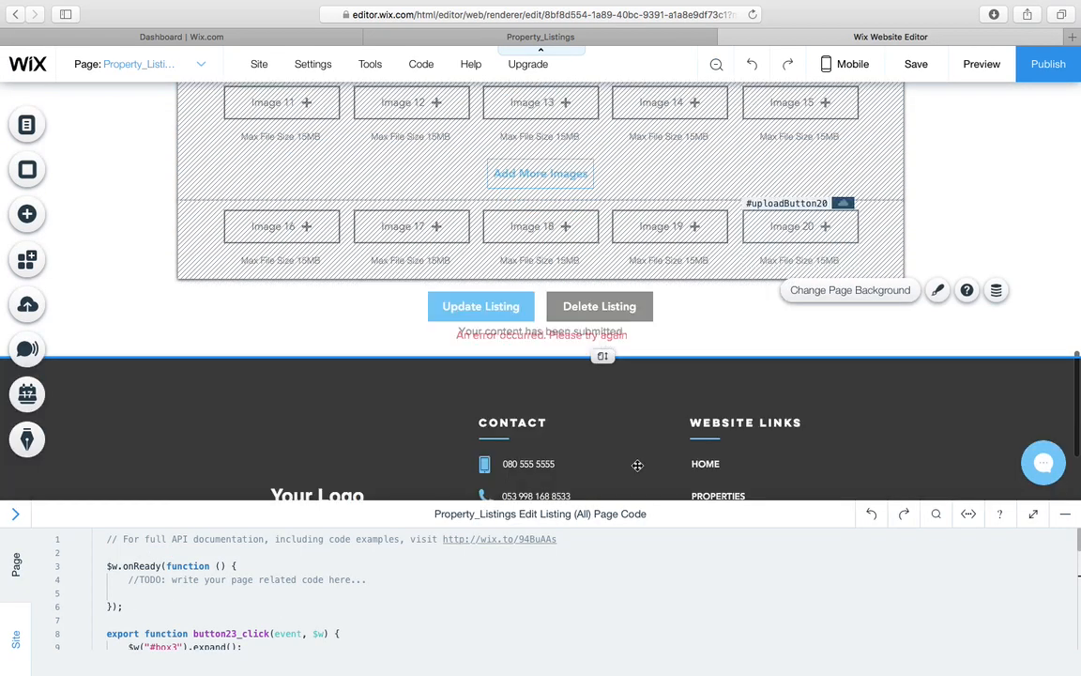
{"action": "left_click", "coordinate": [604, 308]}
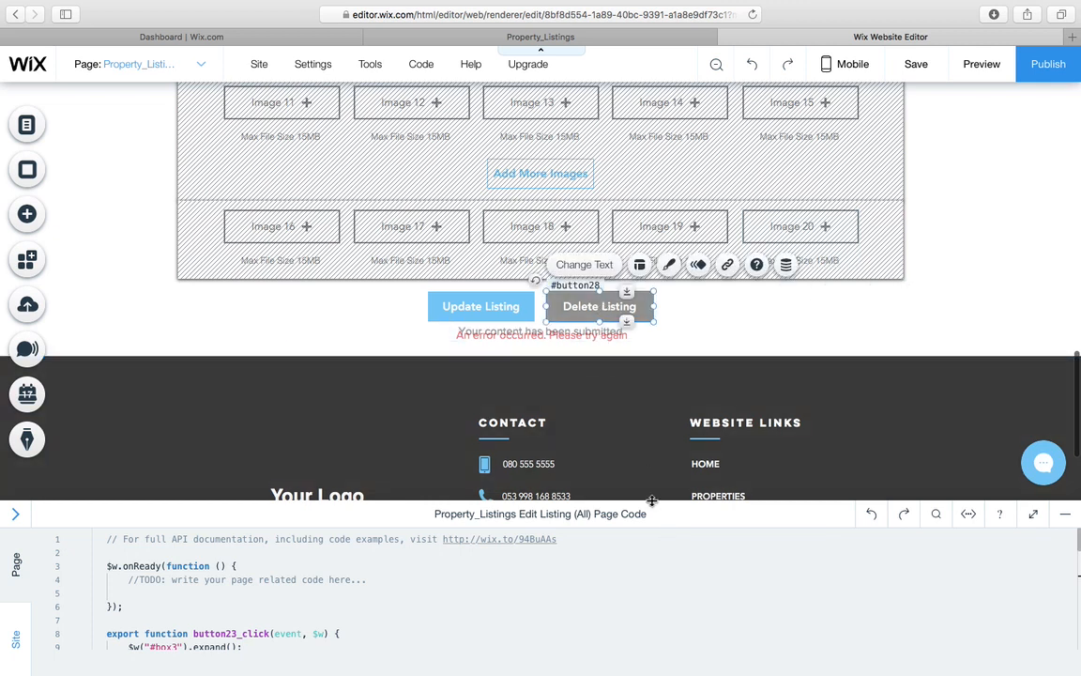
{"action": "left_click_drag", "start_coordinate": [651, 500], "coordinate": [651, 317]}
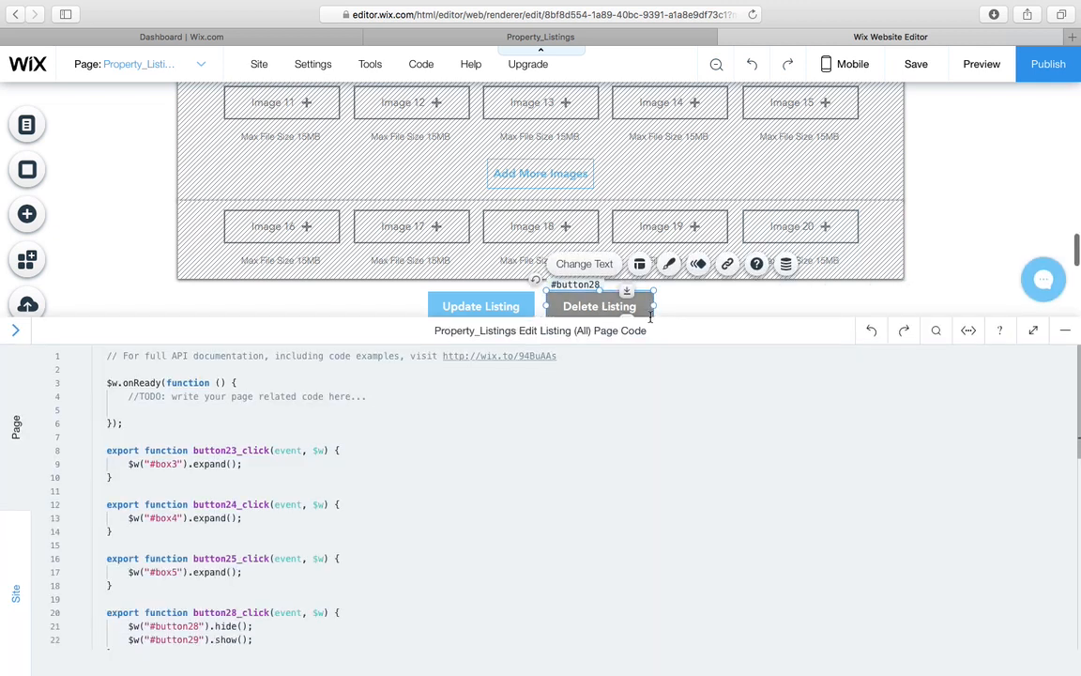
{"action": "scroll", "coordinate": [409, 392], "scroll_direction": "down", "scroll_amount": 3}
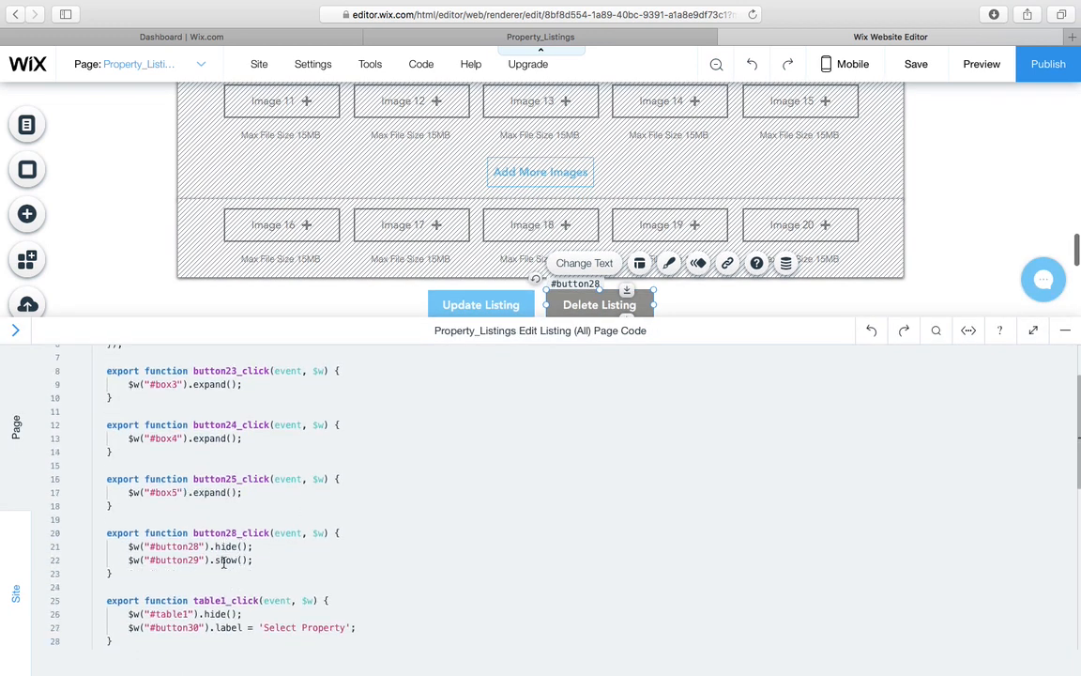
{"action": "scroll", "coordinate": [235, 562], "scroll_direction": "down", "scroll_amount": 3}
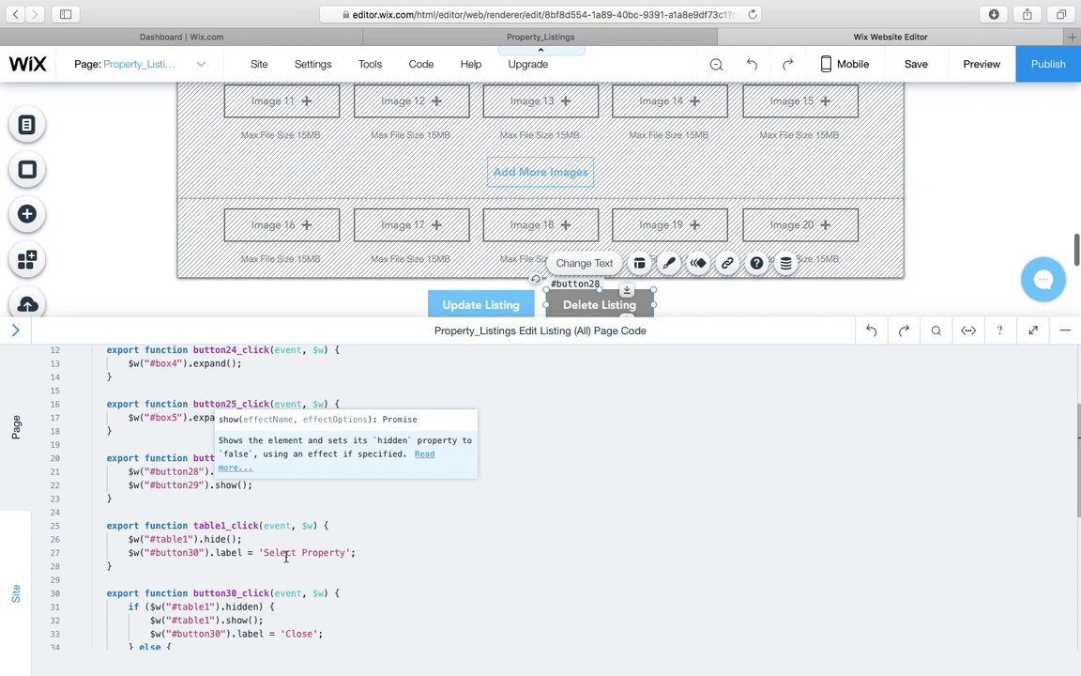
{"action": "scroll", "coordinate": [347, 431], "scroll_direction": "down", "scroll_amount": 5}
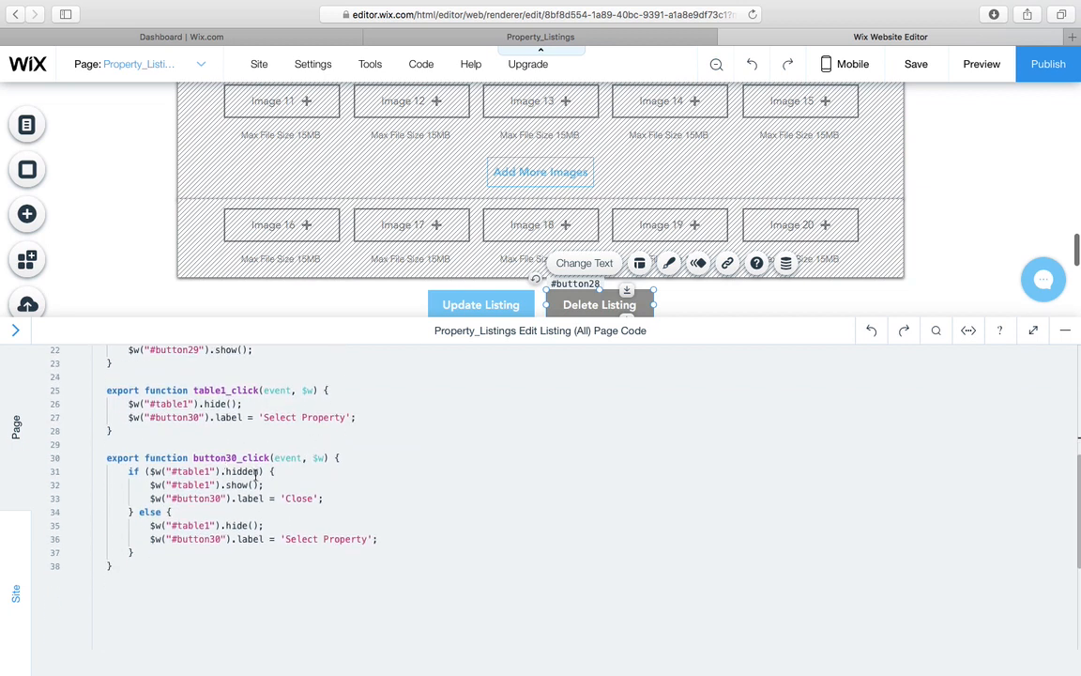
{"action": "scroll", "coordinate": [255, 475], "scroll_direction": "up", "scroll_amount": 3}
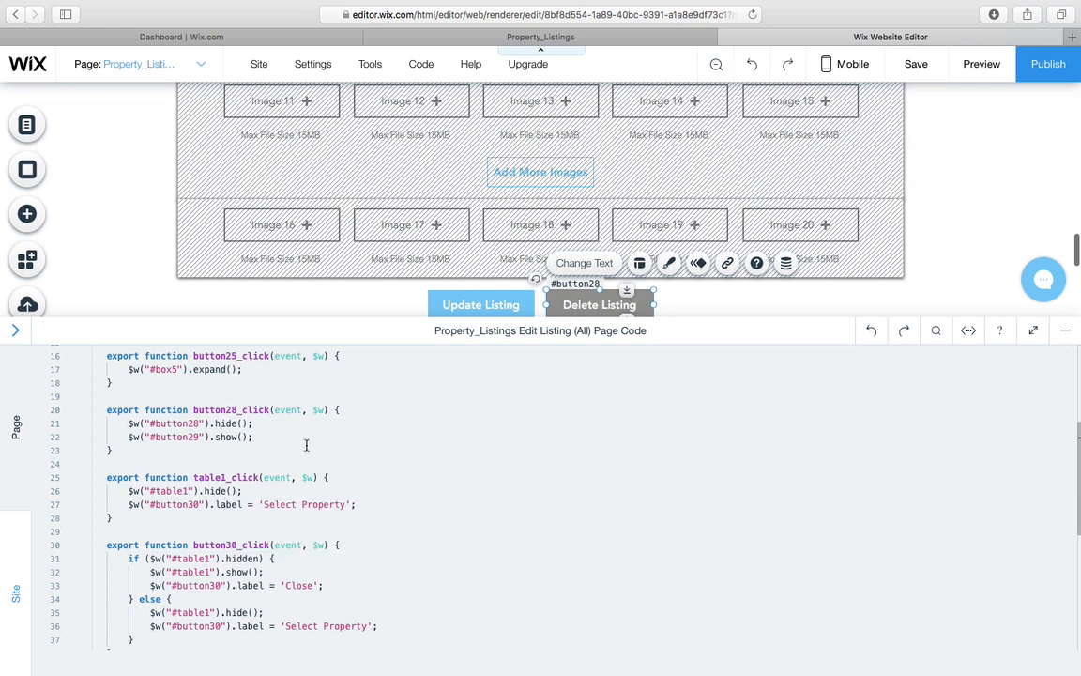
{"action": "scroll", "coordinate": [498, 471], "scroll_direction": "up", "scroll_amount": 3}
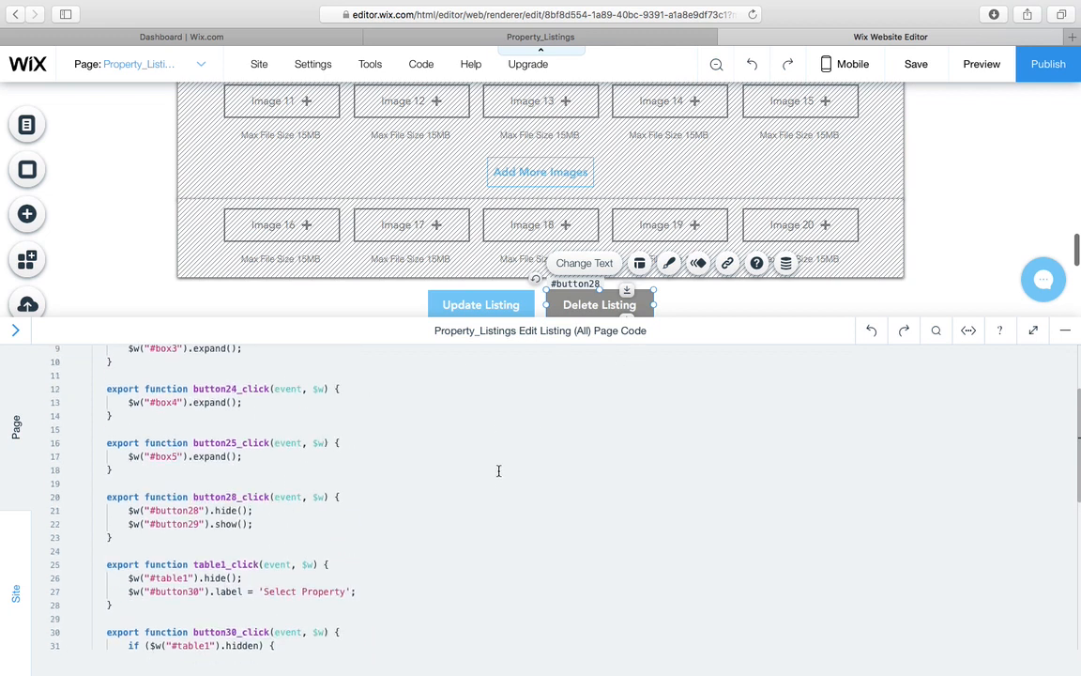
Step: Collapse the page code and review which dataset and fields the Edit Listing page's property table is connected to
{"action": "left_click", "coordinate": [1068, 336]}
{"action": "scroll", "coordinate": [888, 318], "scroll_direction": "up", "scroll_amount": 5}
{"action": "scroll", "coordinate": [891, 322], "scroll_direction": "up", "scroll_amount": 8}
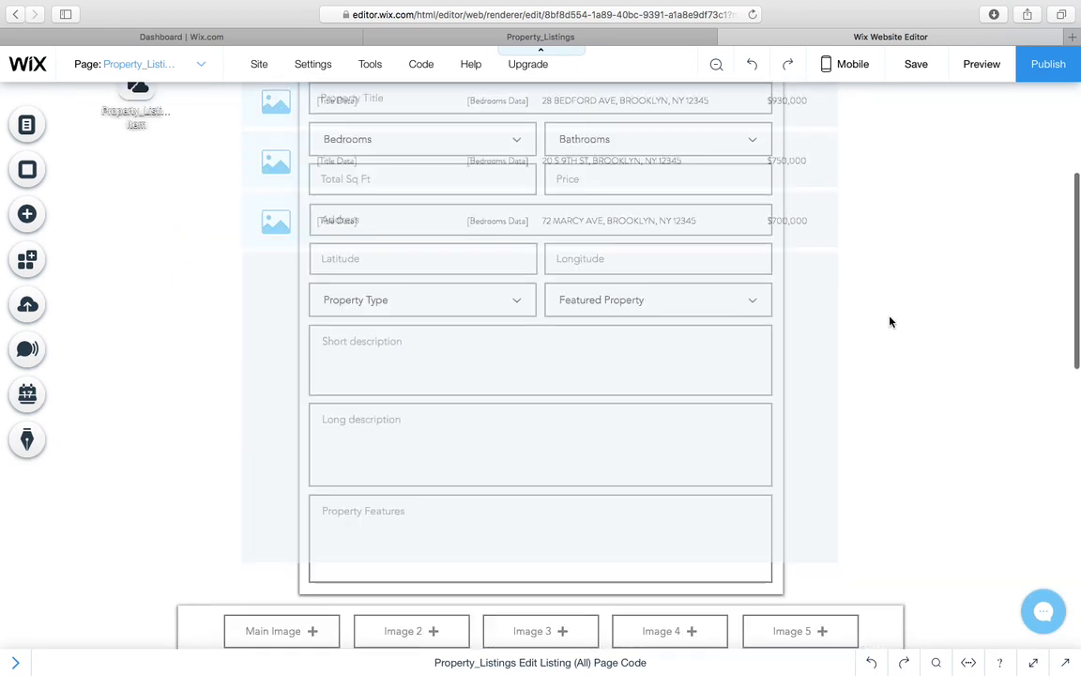
{"action": "scroll", "coordinate": [891, 322], "scroll_direction": "up", "scroll_amount": 1}
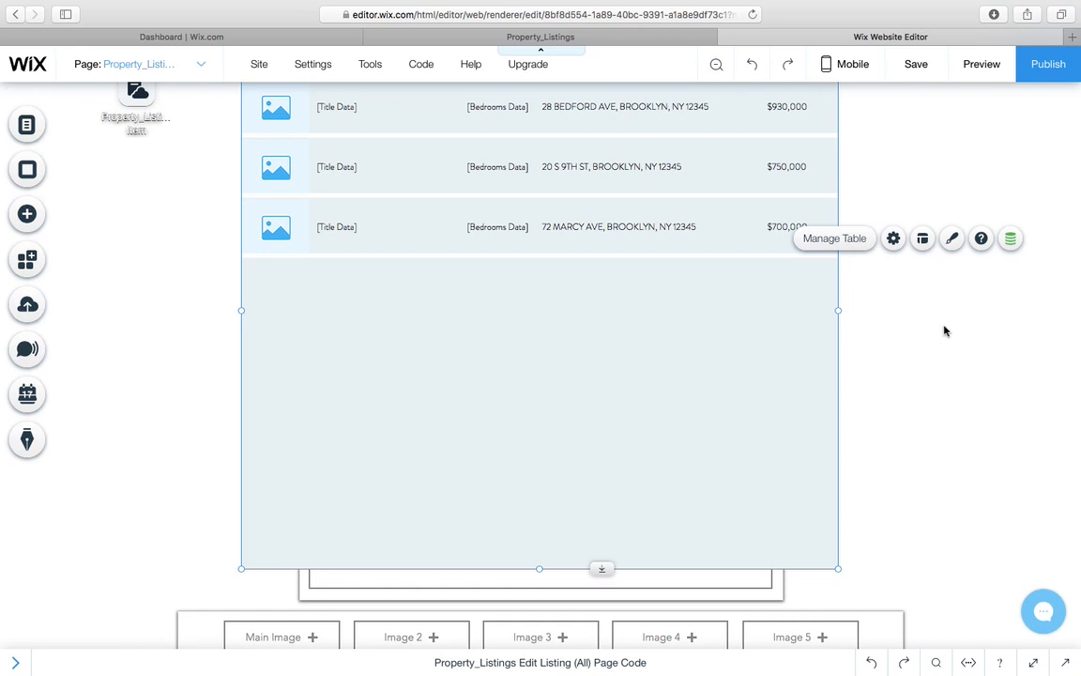
{"action": "scroll", "coordinate": [943, 328], "scroll_direction": "up", "scroll_amount": 5}
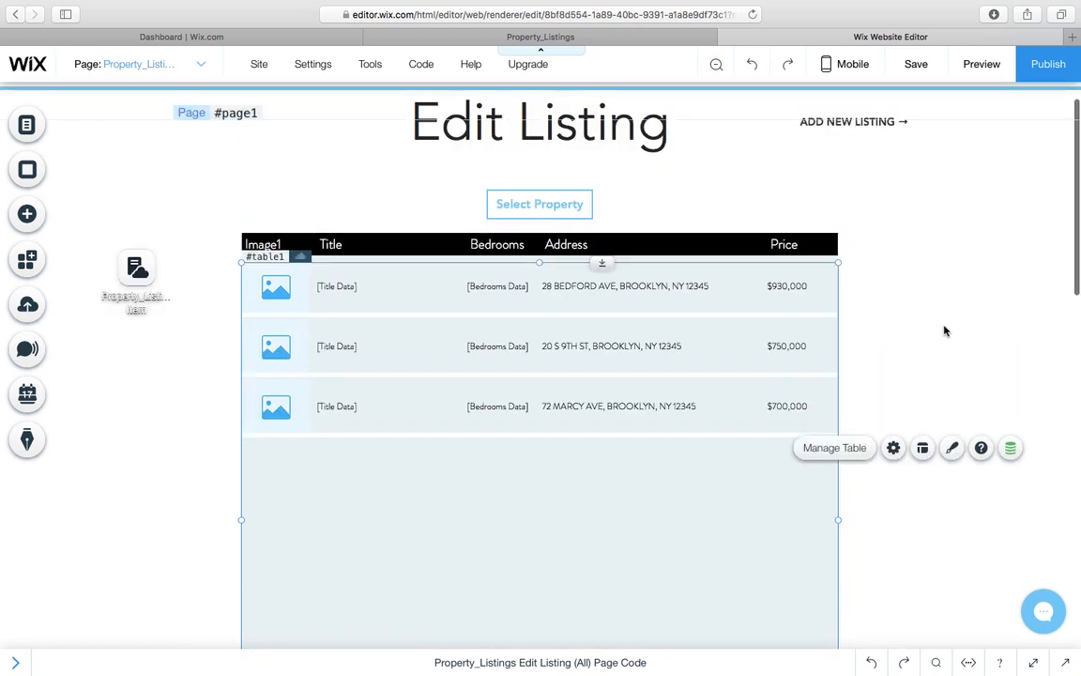
{"action": "scroll", "coordinate": [945, 329], "scroll_direction": "up", "scroll_amount": 1}
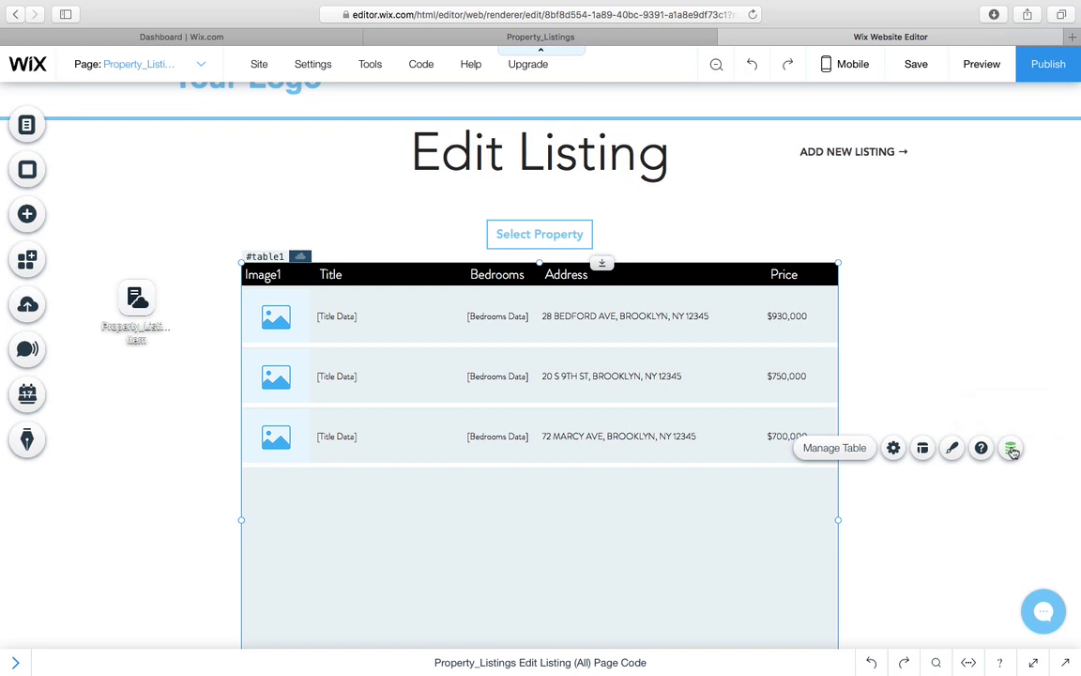
{"action": "left_click", "coordinate": [1011, 450]}
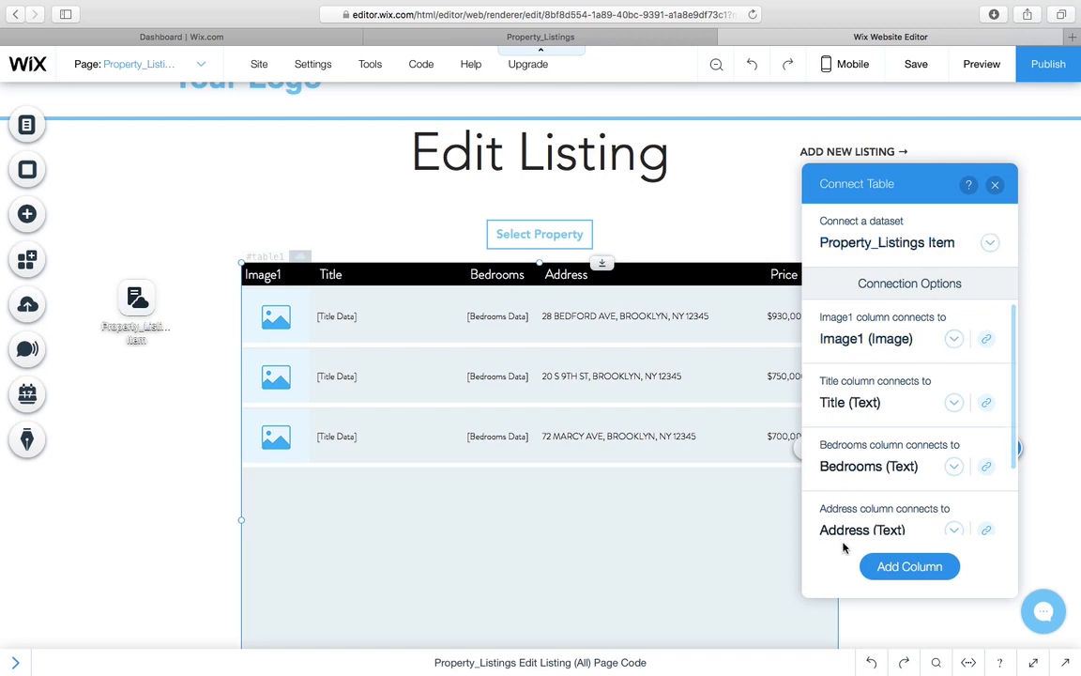
{"action": "left_click", "coordinate": [995, 185]}
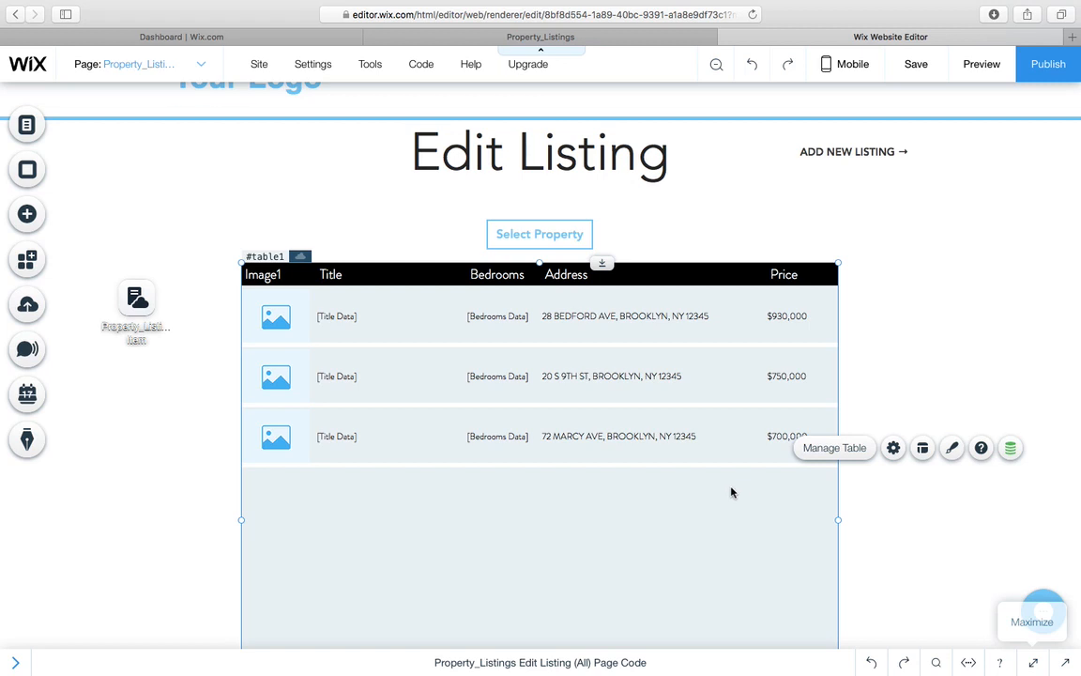
Step: Display the element properties and events of the property table on the Edit Listing page
{"action": "mouse_move", "coordinate": [371, 68]}
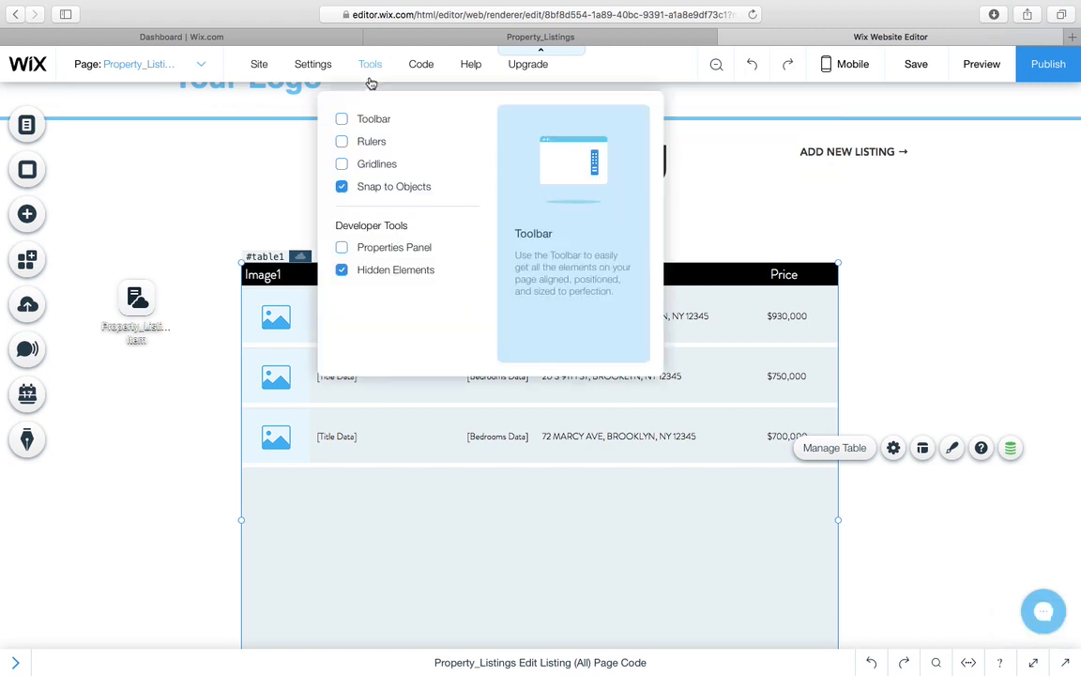
{"action": "left_click", "coordinate": [401, 249]}
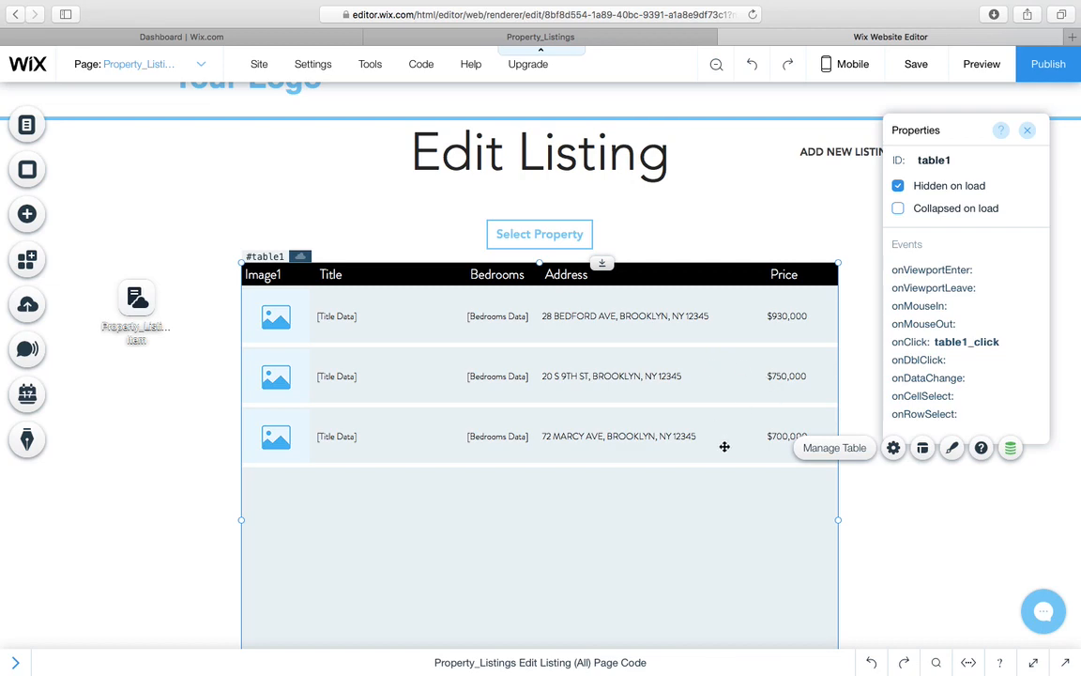
Step: Switch to the live Edit Listing page and choose the Modern townhouse out of town listing from the property table
{"action": "left_click", "coordinate": [606, 38]}
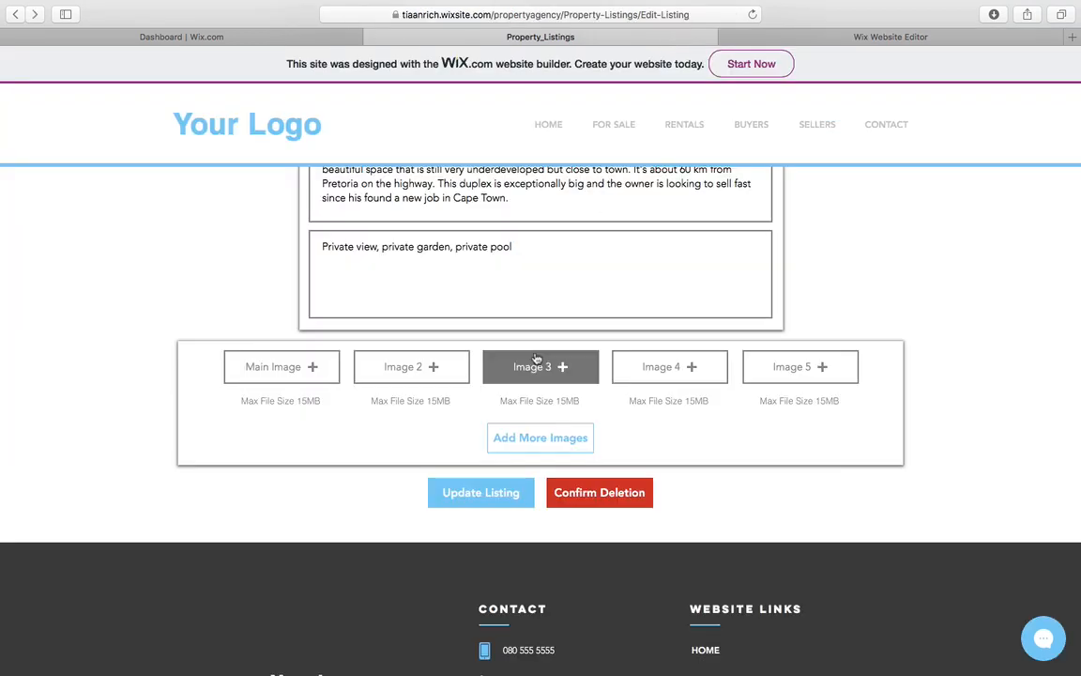
{"action": "scroll", "coordinate": [531, 352], "scroll_direction": "up", "scroll_amount": 10}
{"action": "left_click", "coordinate": [544, 280]}
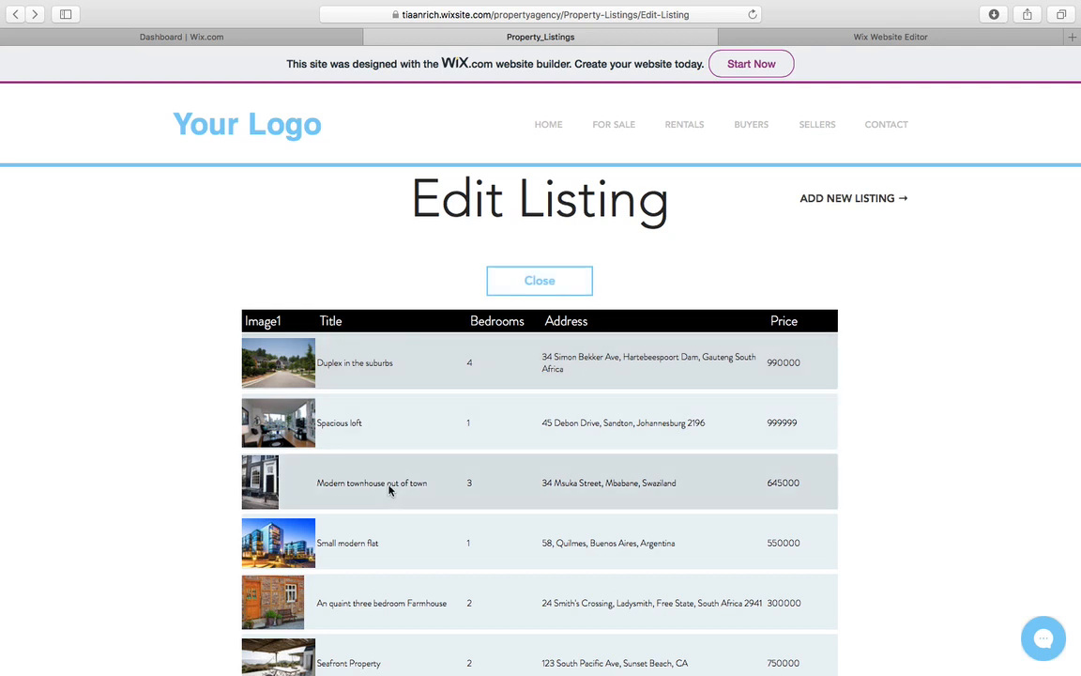
{"action": "left_click", "coordinate": [390, 489]}
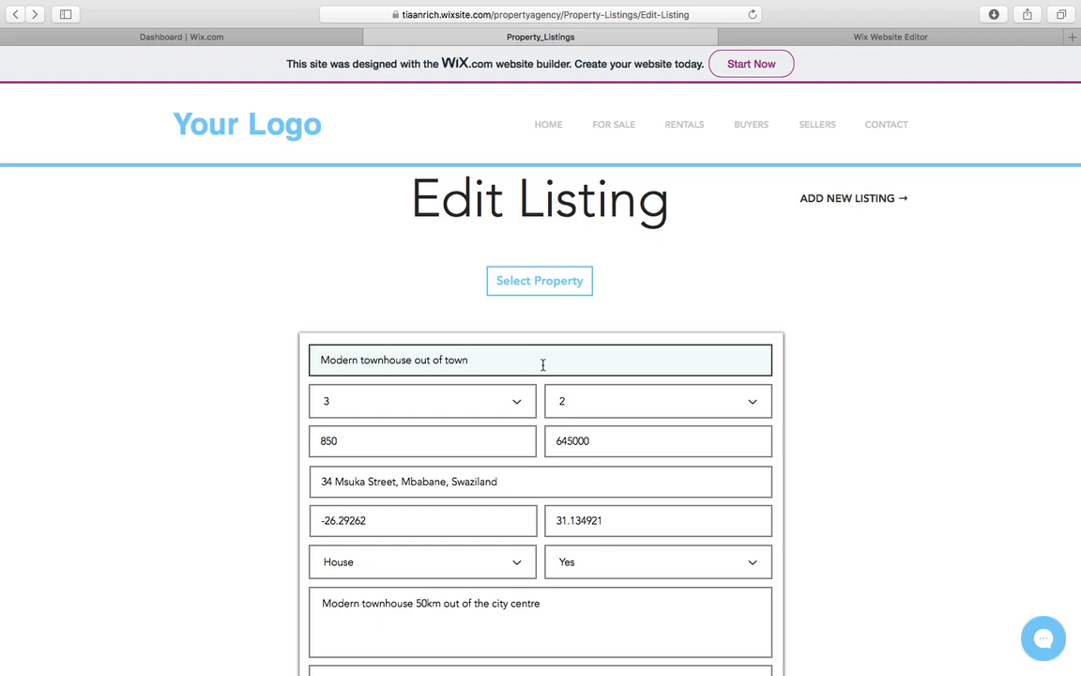
Step: Switch back to the Wix Editor and examine the full page code, including the table1 and button30 click handlers
{"action": "left_click", "coordinate": [765, 38]}
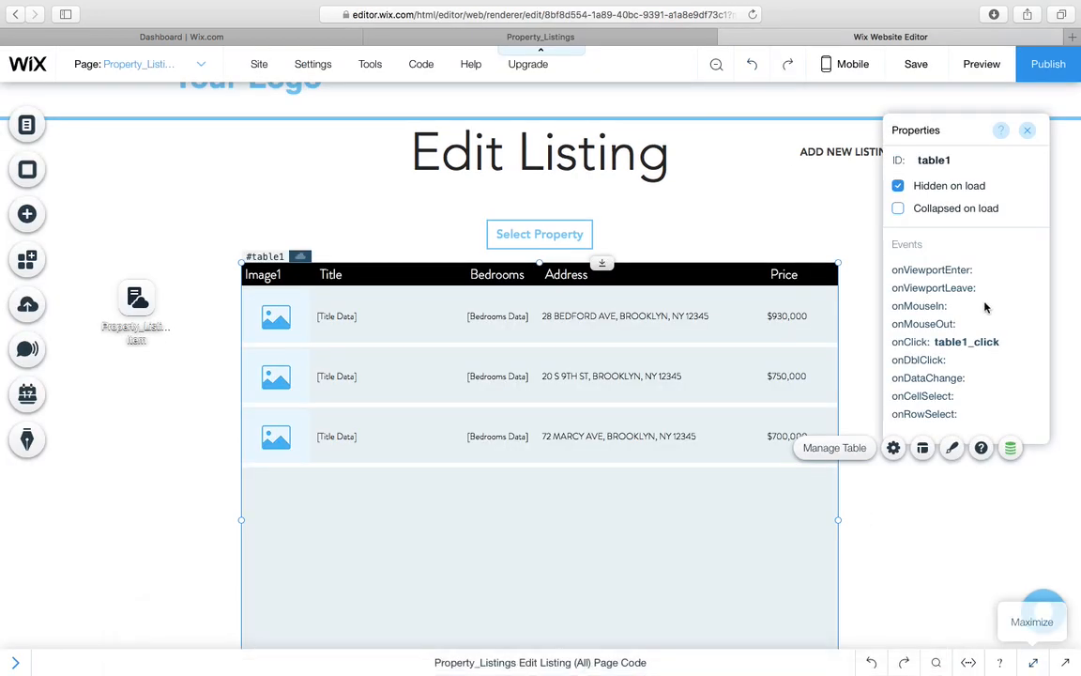
{"action": "left_click", "coordinate": [1036, 664]}
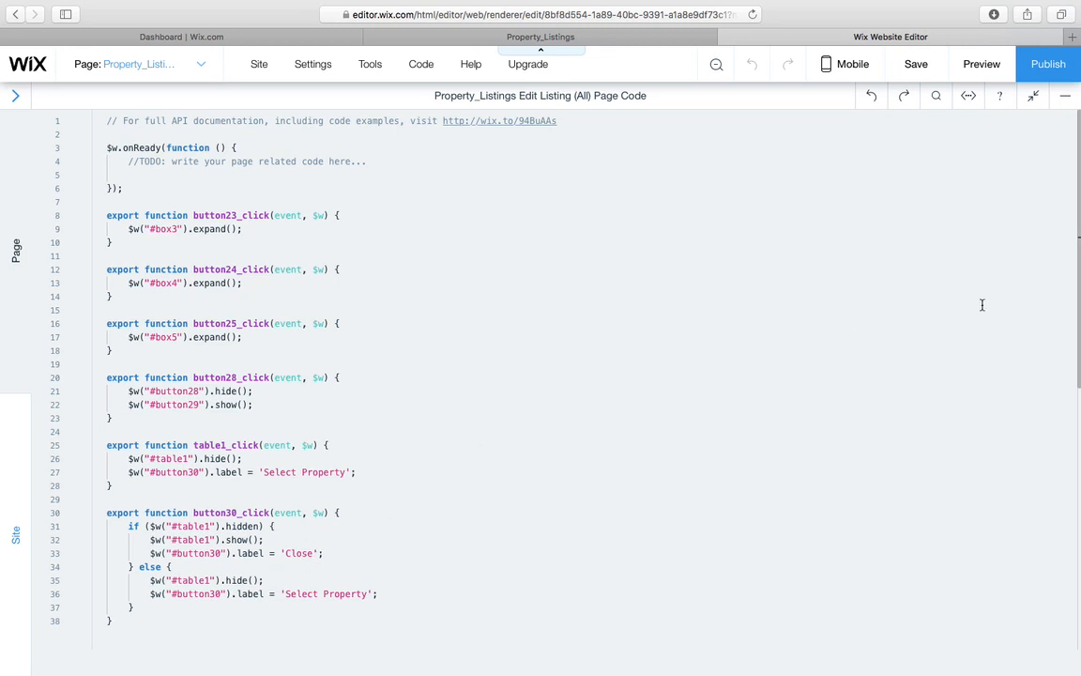
Step: Switch to the live Edit Listing page and test showing and hiding the property table with Select Property and Close
{"action": "left_click", "coordinate": [616, 36]}
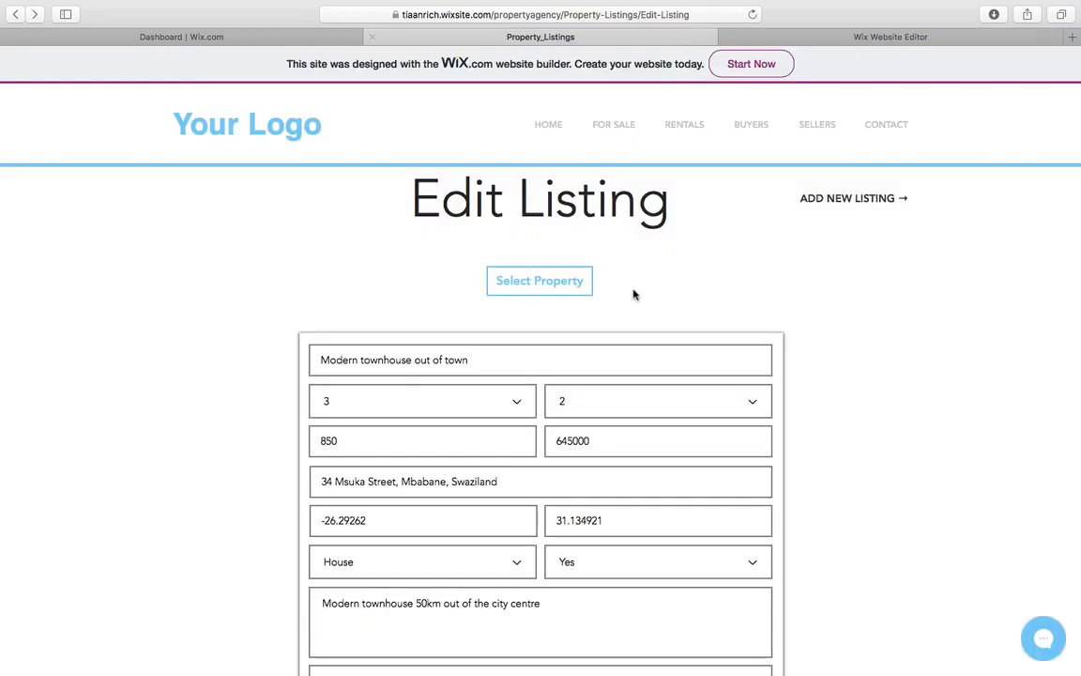
{"action": "left_click", "coordinate": [548, 283]}
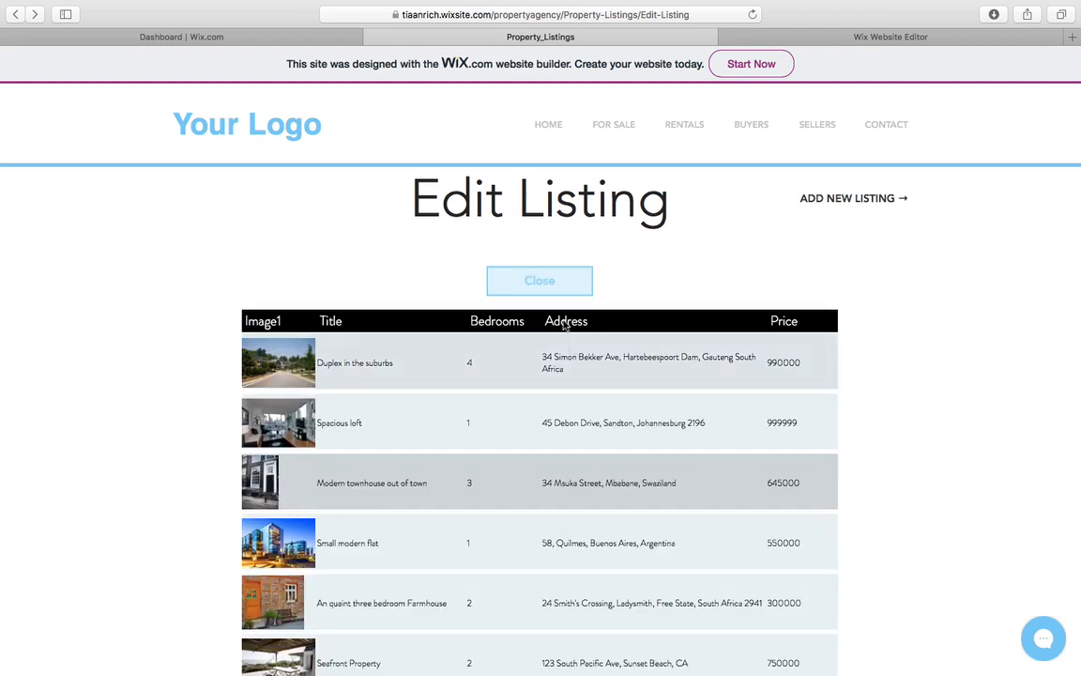
{"action": "left_click", "coordinate": [548, 291]}
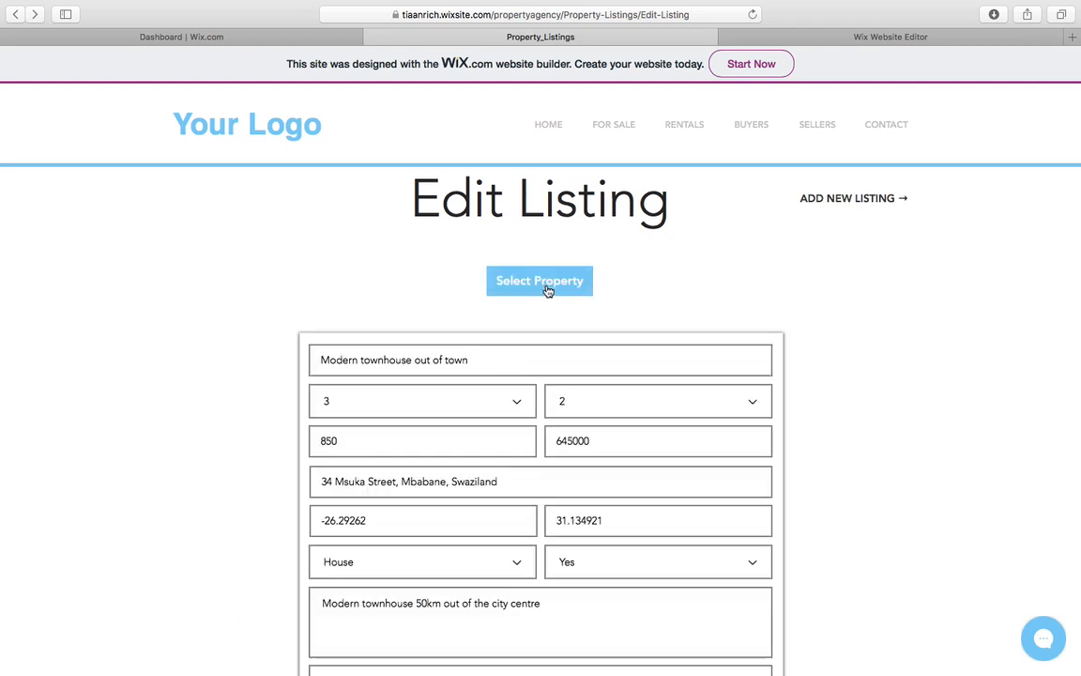
{"action": "left_click", "coordinate": [548, 291]}
{"action": "left_click", "coordinate": [549, 291]}
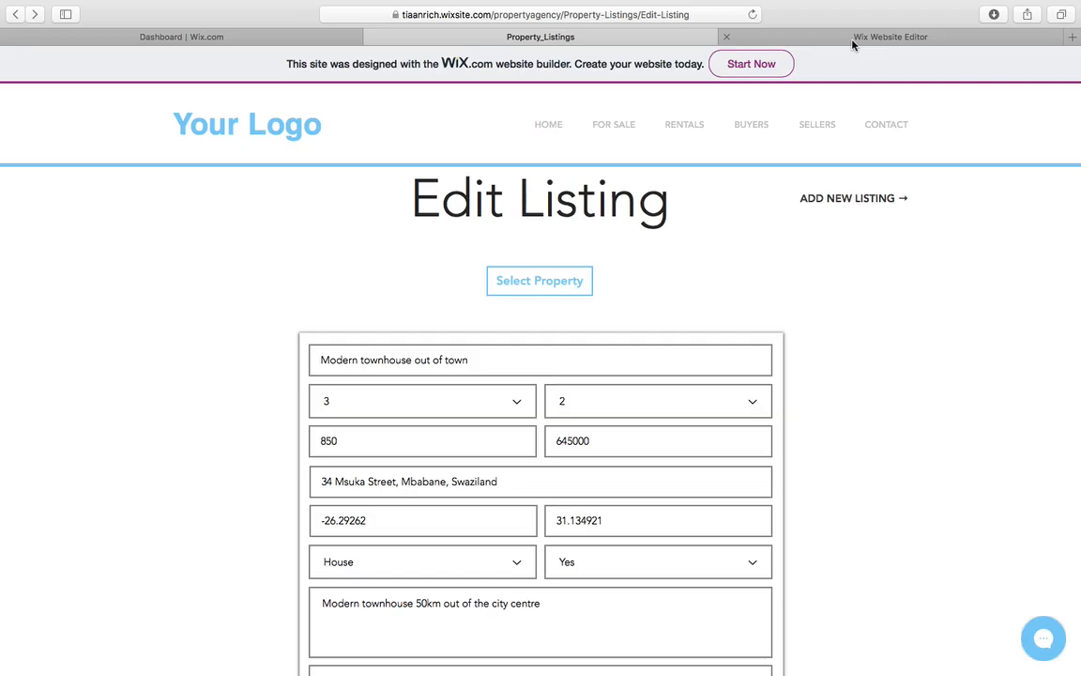
Step: Return to the Wix Editor and review the property table's settings against the page code, leaving the code collapsed
{"action": "left_click", "coordinate": [845, 36]}
{"action": "left_click", "coordinate": [1066, 101]}
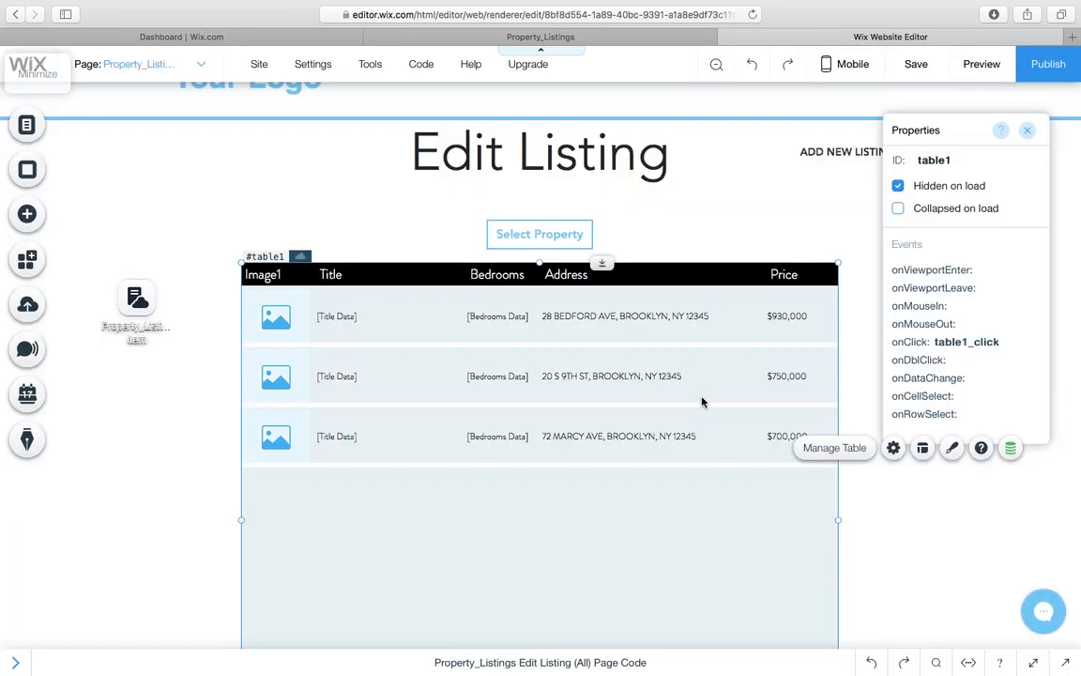
{"action": "left_click", "coordinate": [1031, 663]}
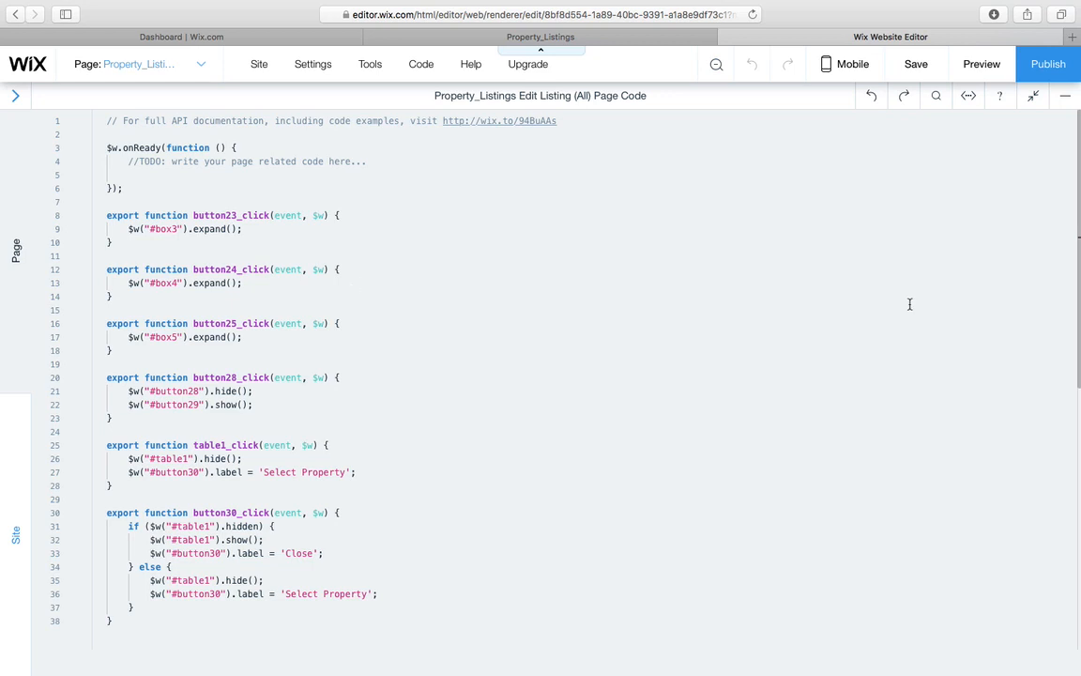
{"action": "left_click", "coordinate": [1065, 101]}
Step: Switch to the live site and review the Modern townhouse listing's form fields, image upload buttons, and update and deletion buttons
{"action": "left_click", "coordinate": [637, 43]}
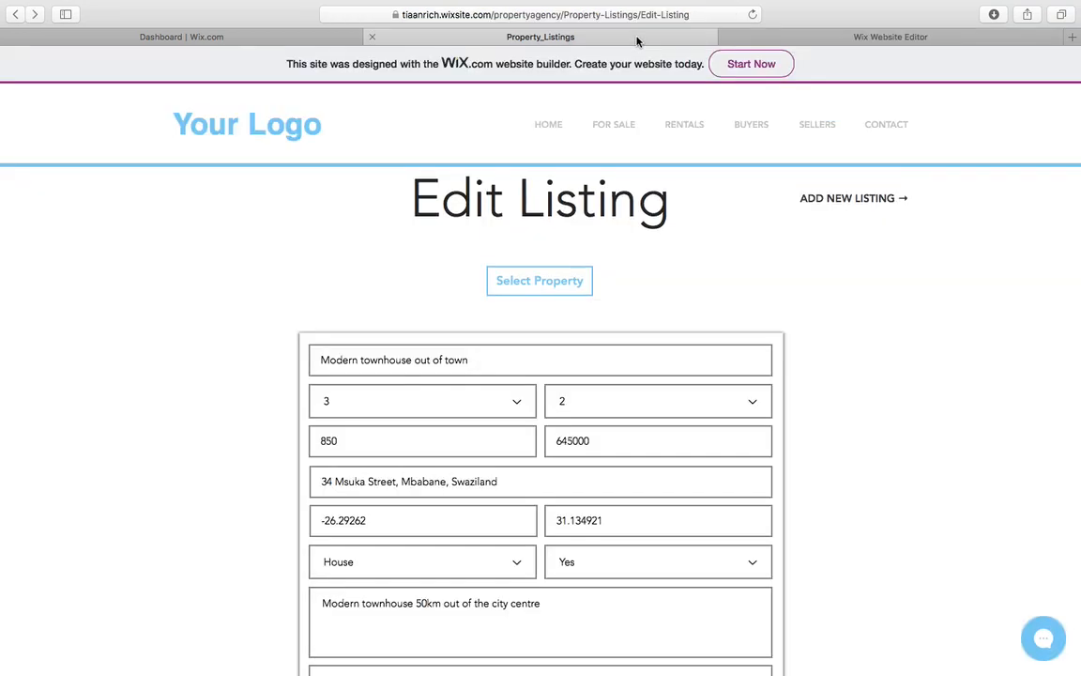
{"action": "scroll", "coordinate": [640, 317], "scroll_direction": "down", "scroll_amount": 3}
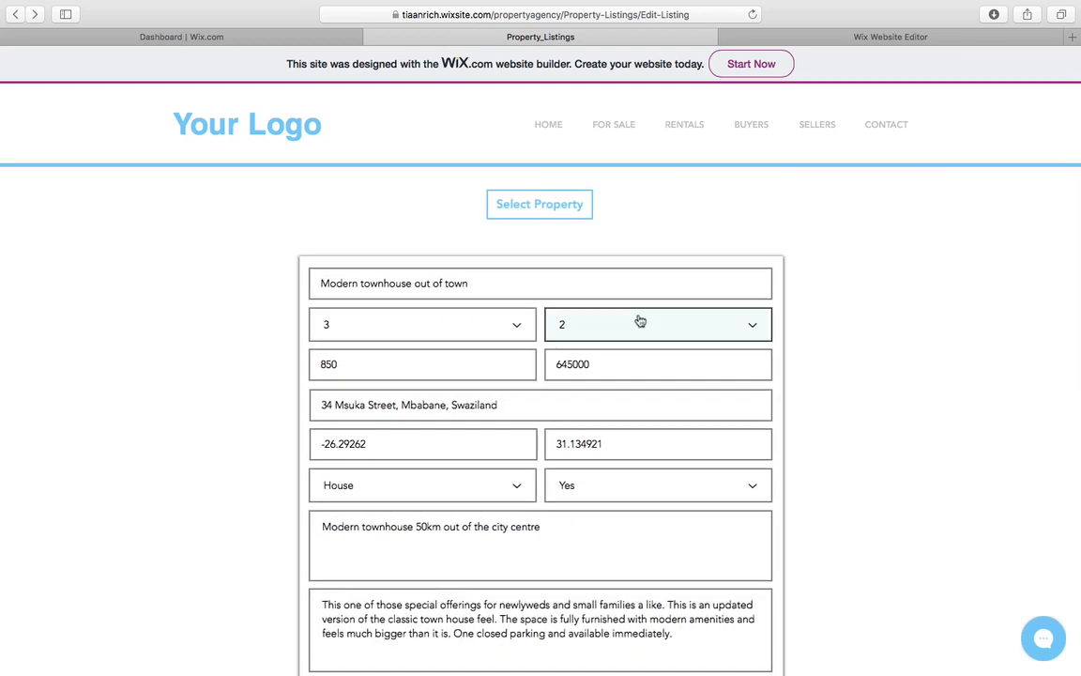
{"action": "scroll", "coordinate": [639, 322], "scroll_direction": "down", "scroll_amount": 5}
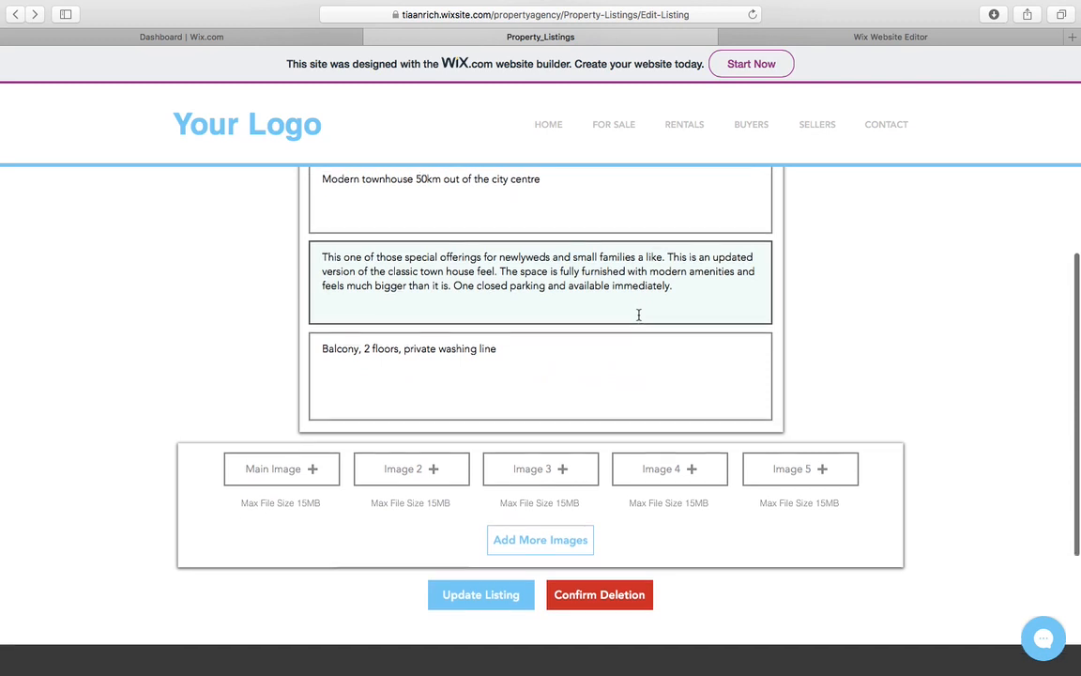
{"action": "scroll", "coordinate": [638, 316], "scroll_direction": "up", "scroll_amount": 4}
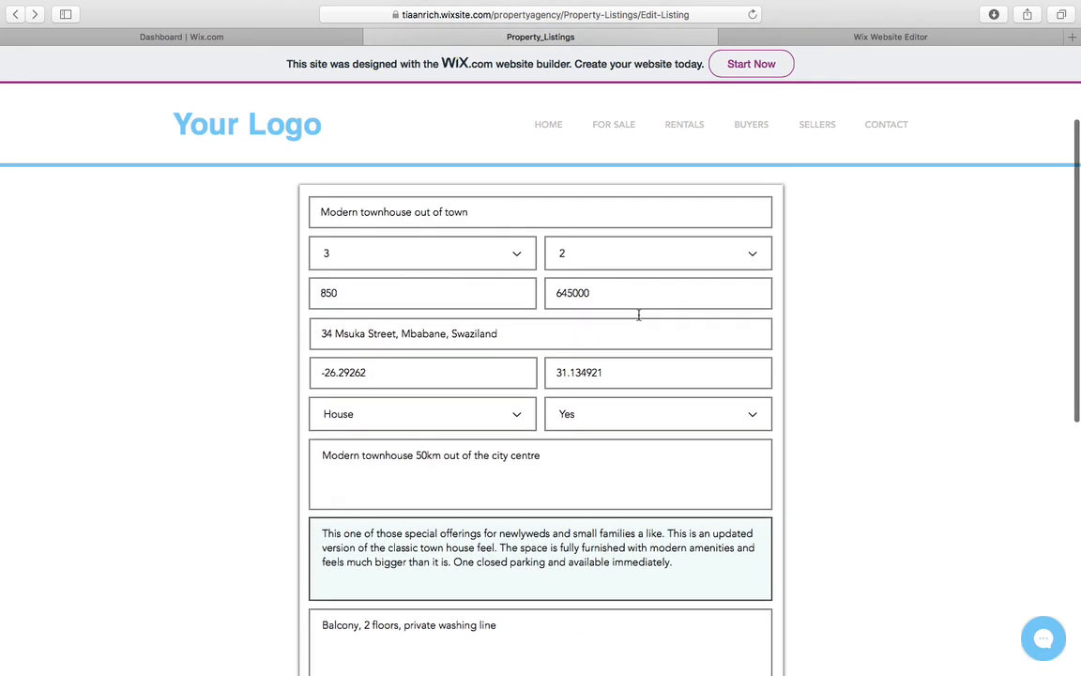